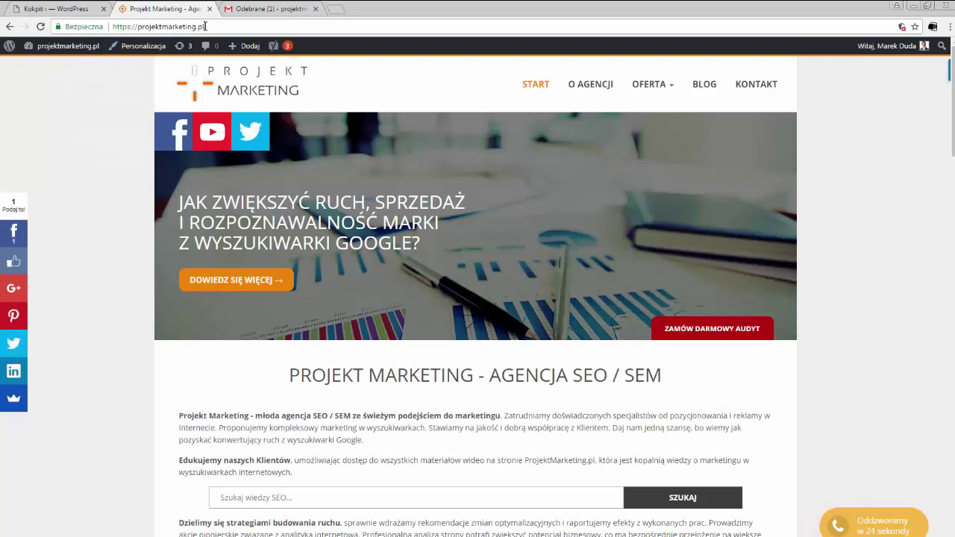
# Step: Leave the agency homepage and bring up the Gmail inbox holding the AdSense messages
pyautogui.click(208, 27)
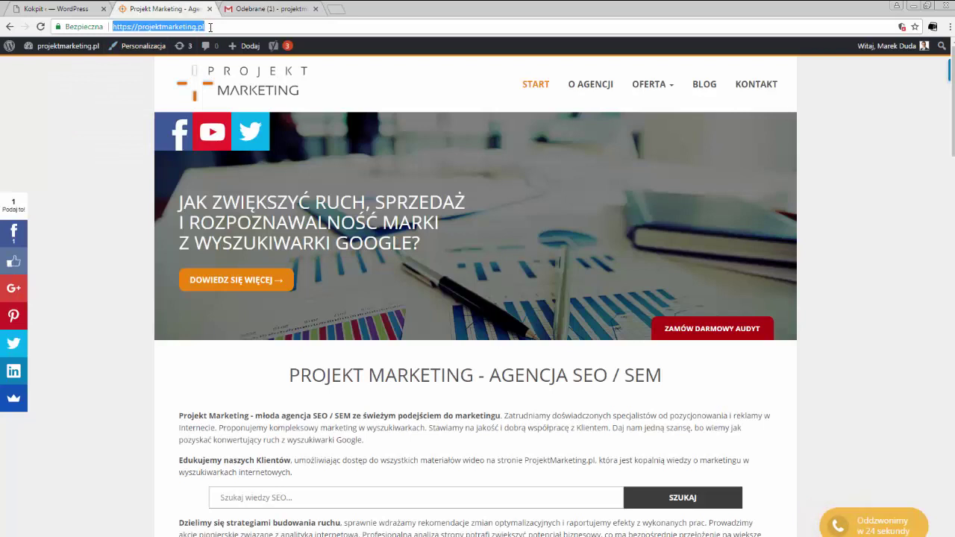
pyautogui.click(267, 11)
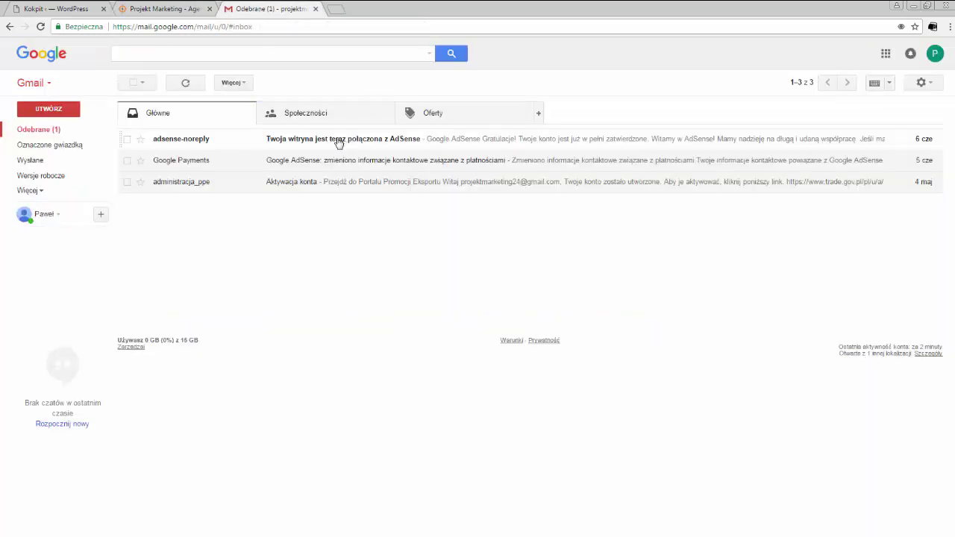
# Step: Open and read through the AdSense approval email from adsense-noreply
pyautogui.click(338, 140)
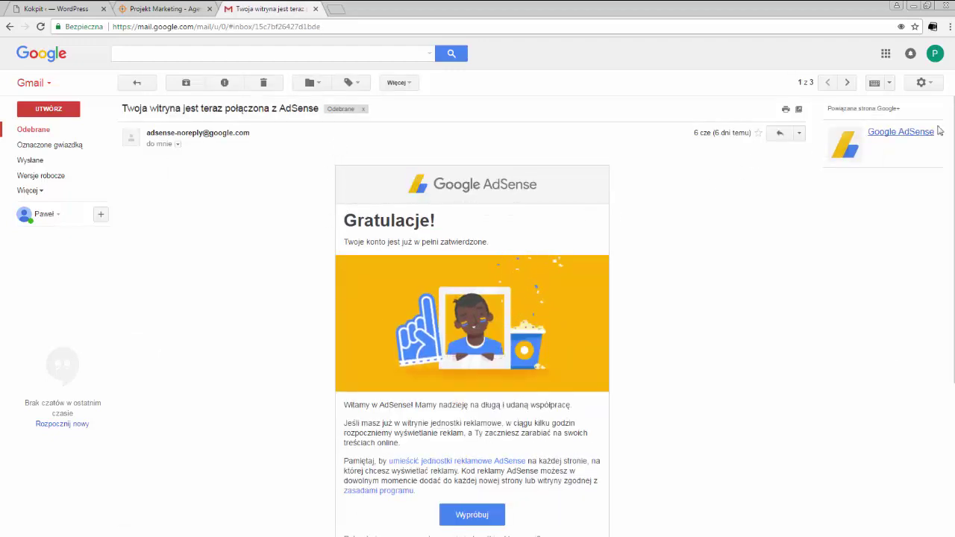
pyautogui.scroll(-1, 522, 314)
pyautogui.scroll(-3, 954, 211)
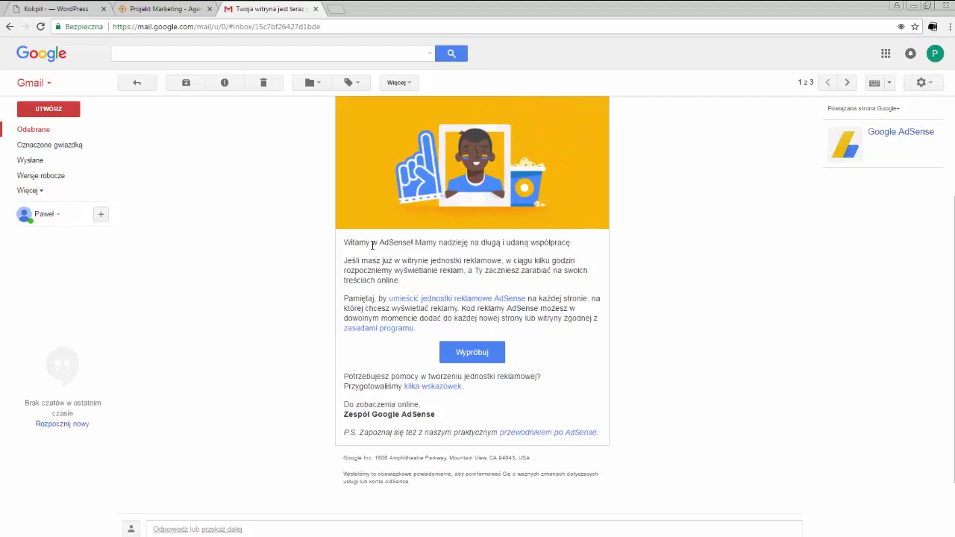
# Step: Glance at the Projekt Marketing YouTube channel, then open AdSense via the email's Wypróbuj link
pyautogui.click(172, 8)
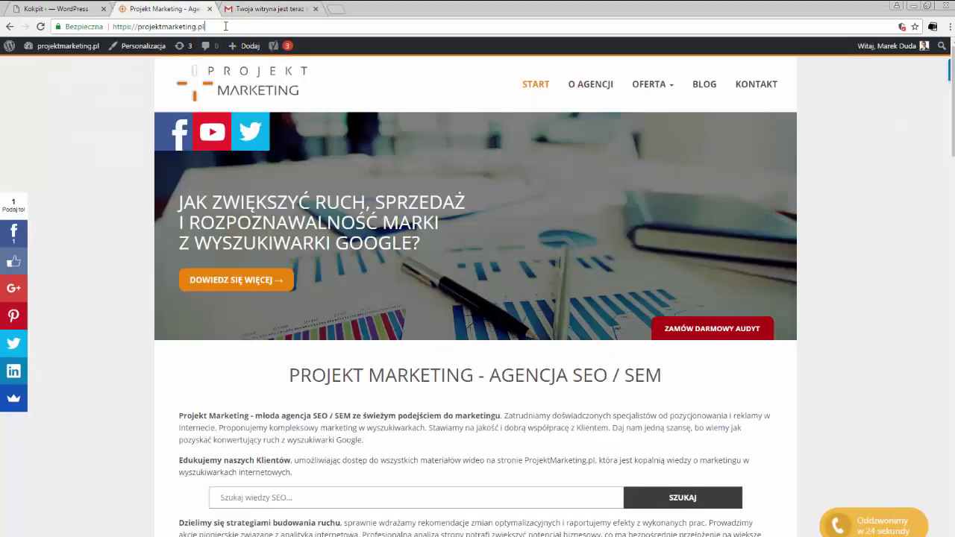
pyautogui.click(219, 133)
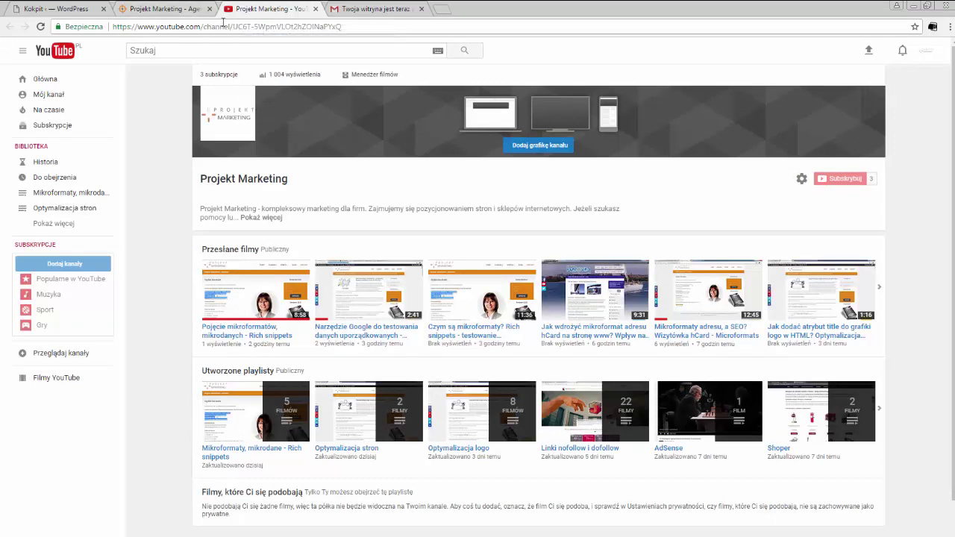
pyautogui.moveTo(249, 116)
pyautogui.middleClick(272, 17)
pyautogui.click(272, 14)
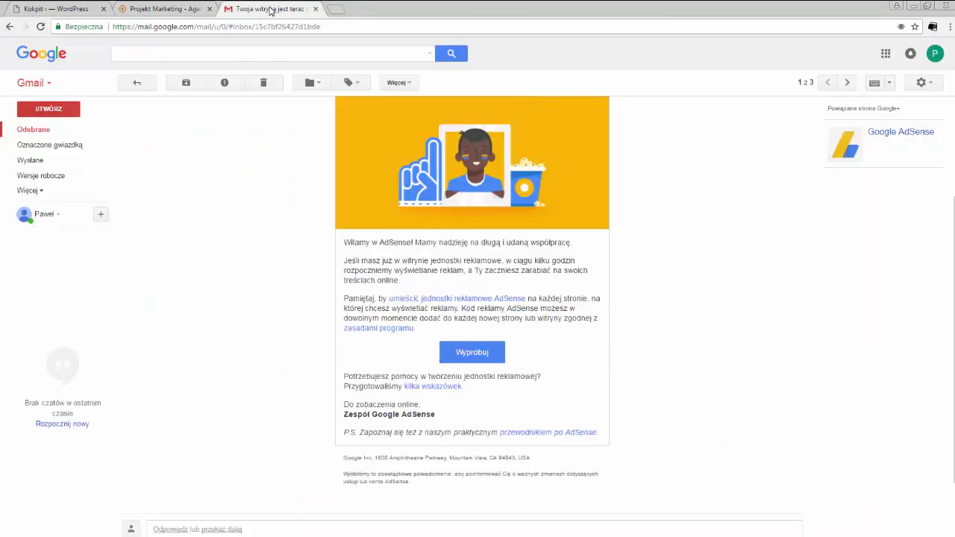
pyautogui.click(467, 356)
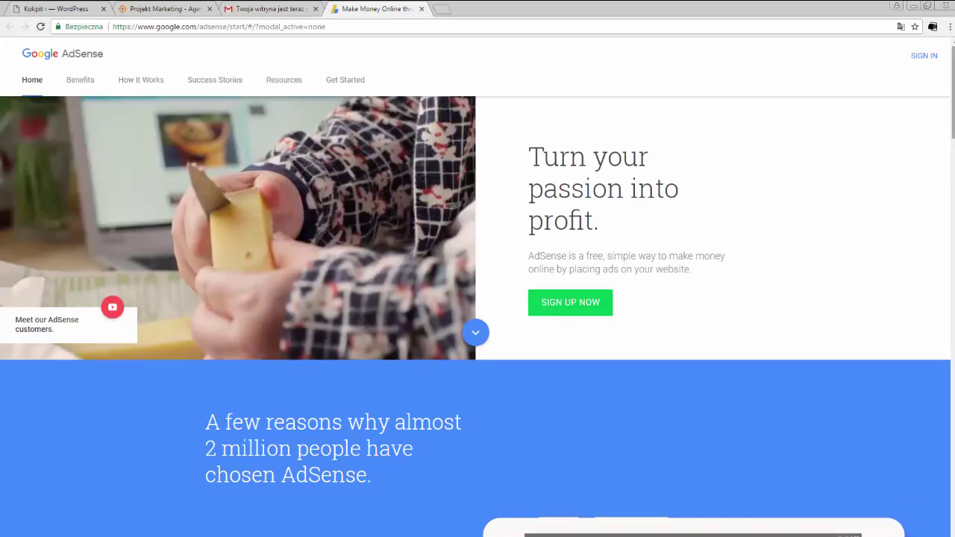
# Step: Sign in to AdSense with the company Google account and start SKONFIGURUJ REKLAMY setup
pyautogui.click(916, 56)
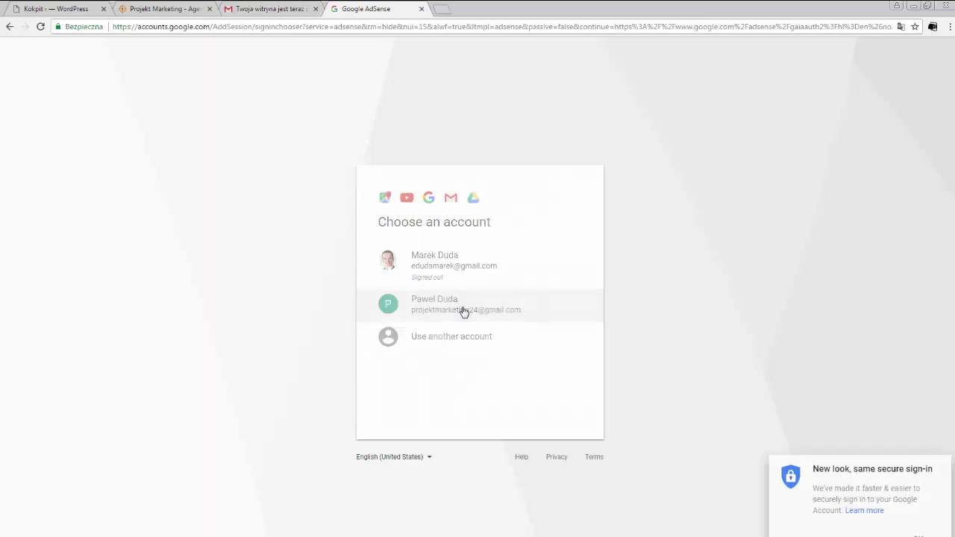
pyautogui.click(463, 311)
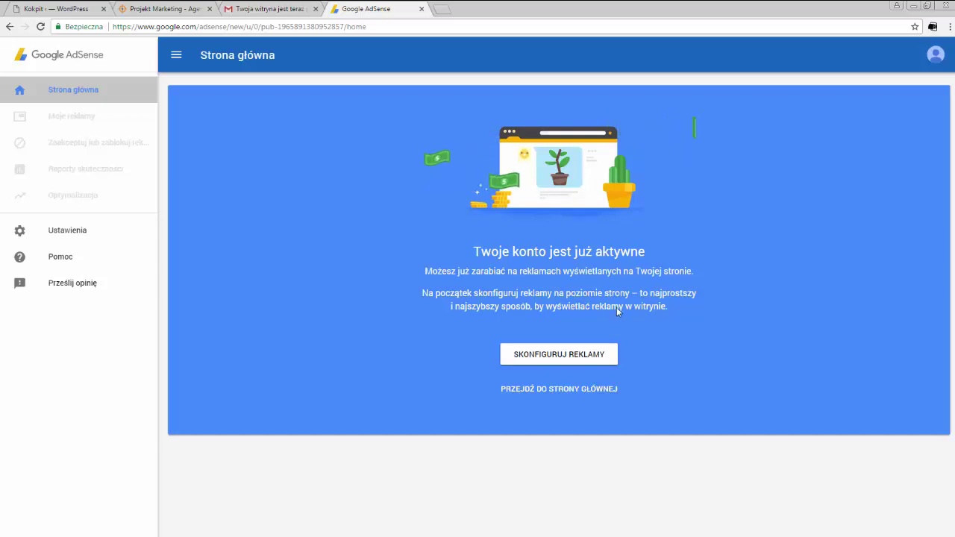
pyautogui.click(567, 357)
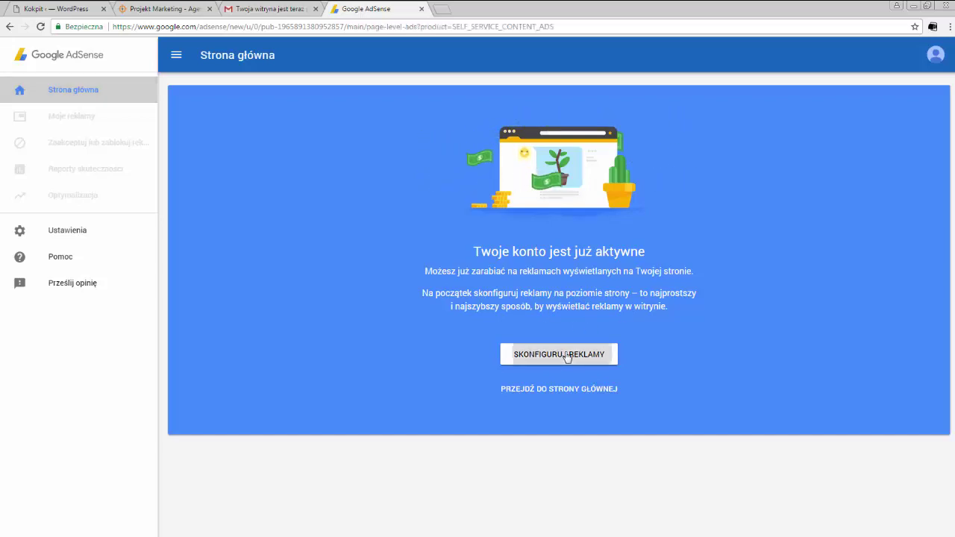
# Step: Enter the contact's first name, surname and phone number in personal settings and save them
pyautogui.click(326, 138)
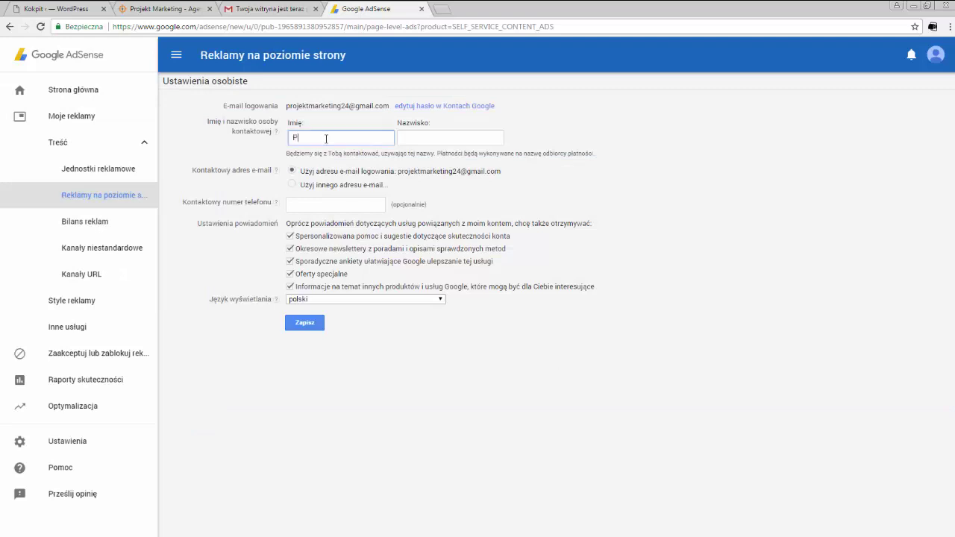
pyautogui.press('Tab')
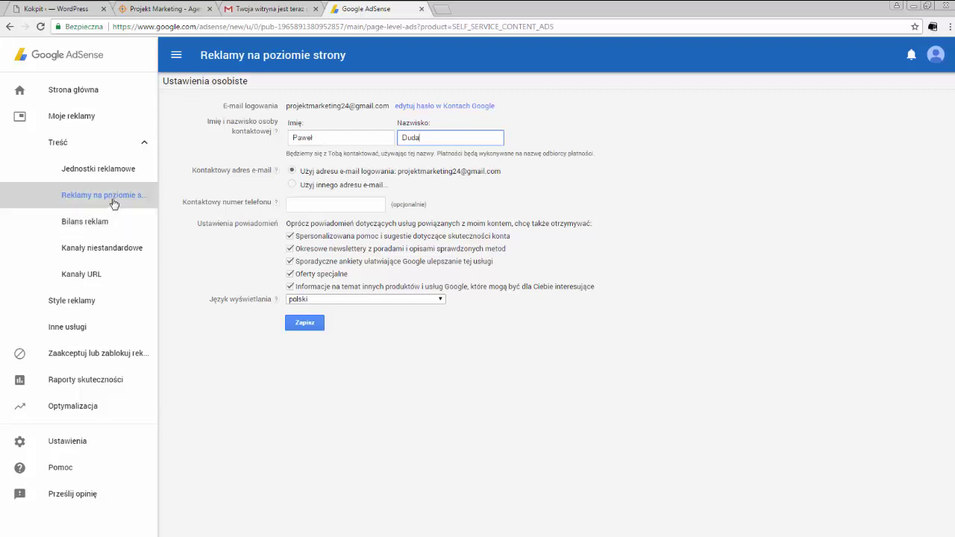
pyautogui.click(308, 207)
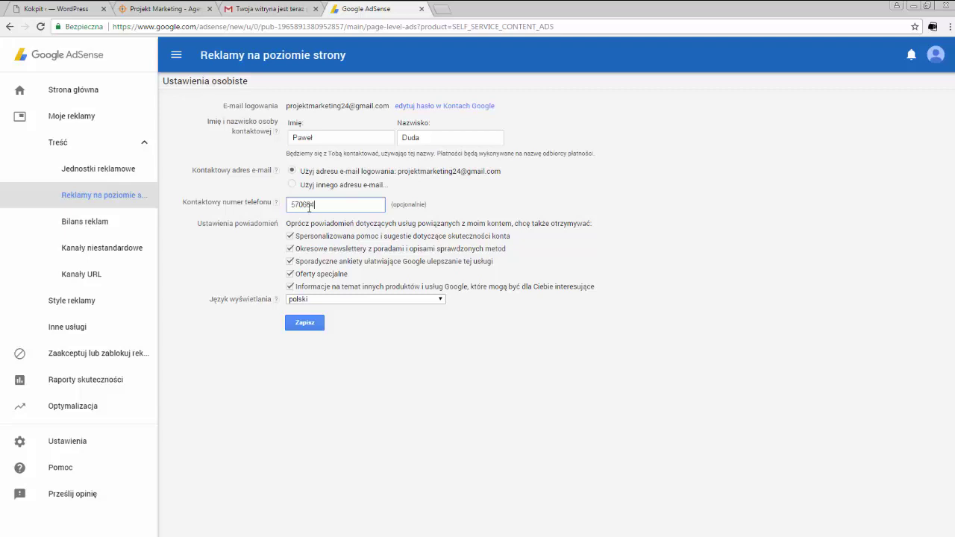
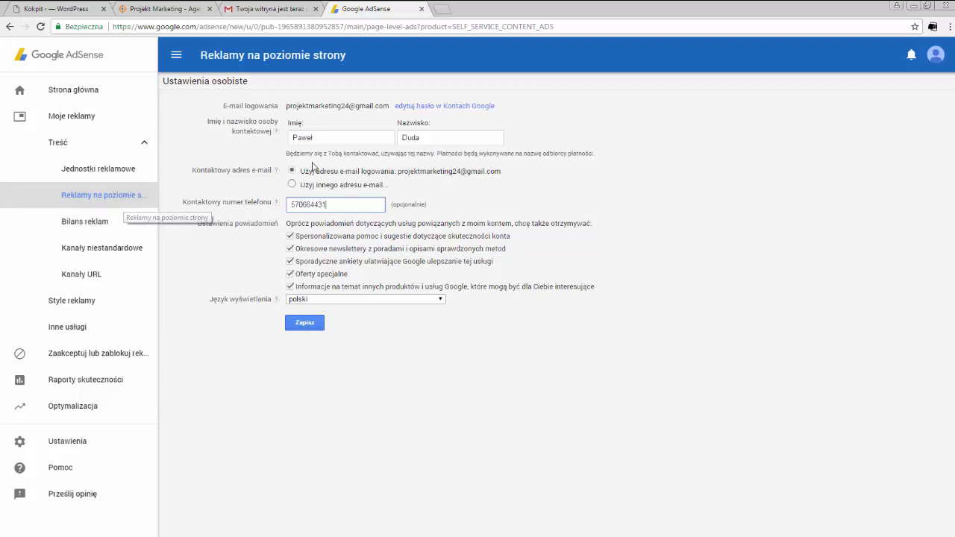
pyautogui.click(311, 326)
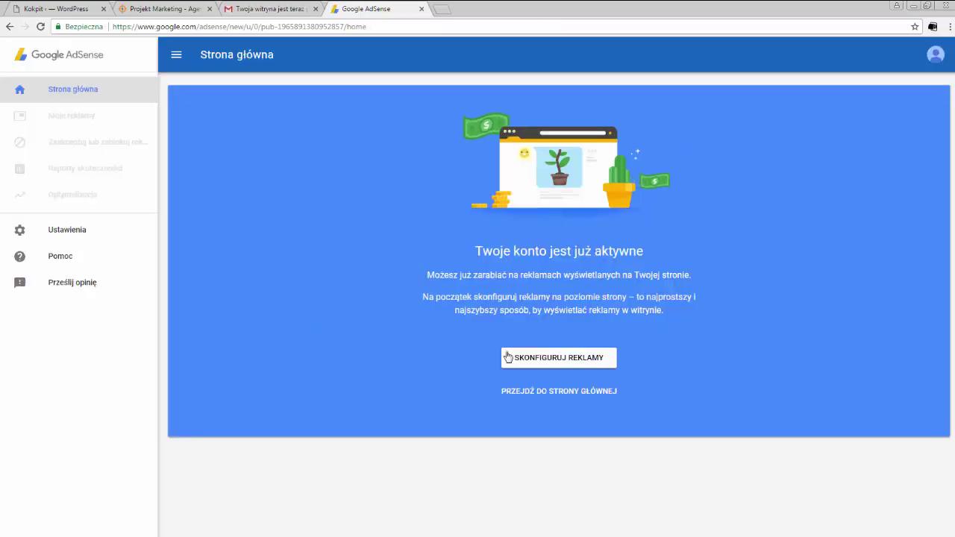
# Step: Dismiss the page-level ads introduction and show the empty Jednostki reklamowe ad unit list
pyautogui.click(544, 360)
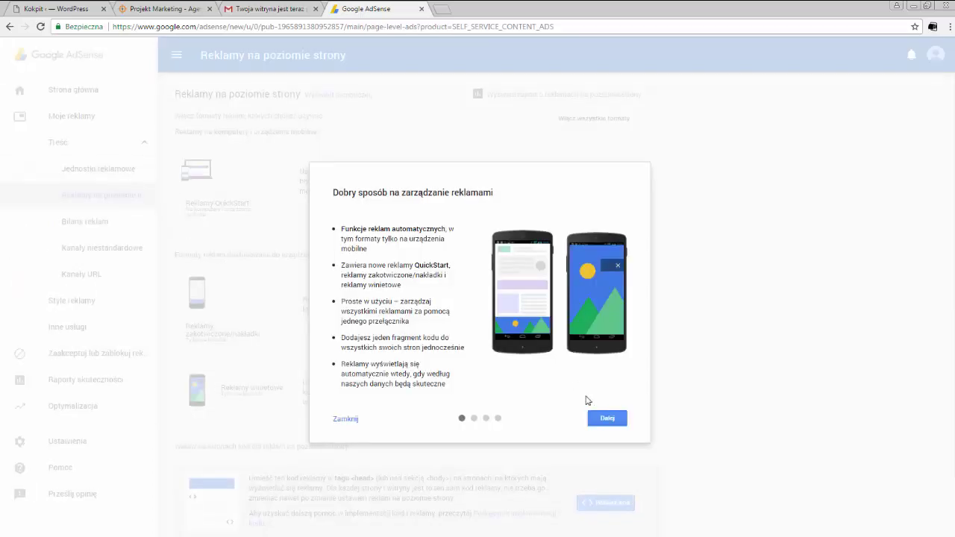
pyautogui.click(341, 419)
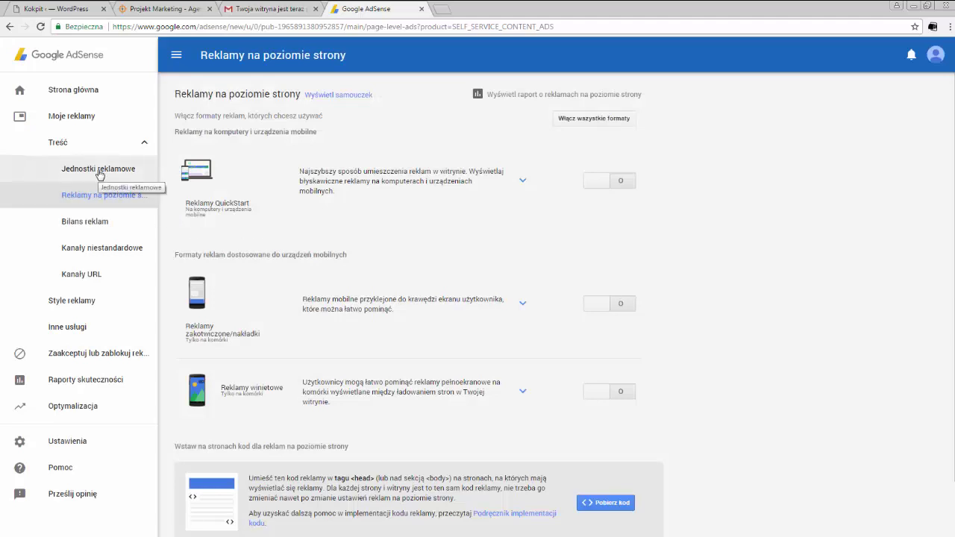
pyautogui.click(123, 170)
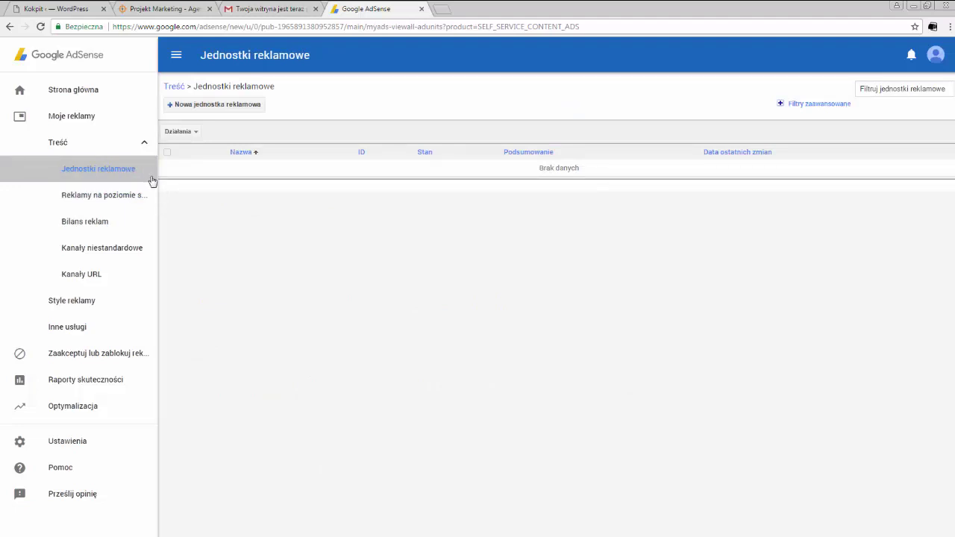
# Step: After a quick look at the site, start a new ad unit named Reklama 1
pyautogui.click(157, 9)
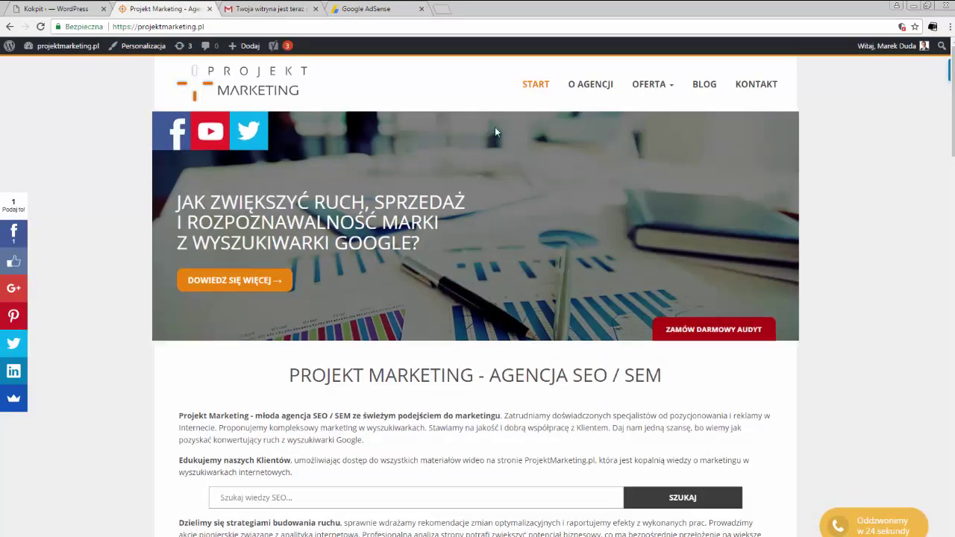
pyautogui.click(358, 11)
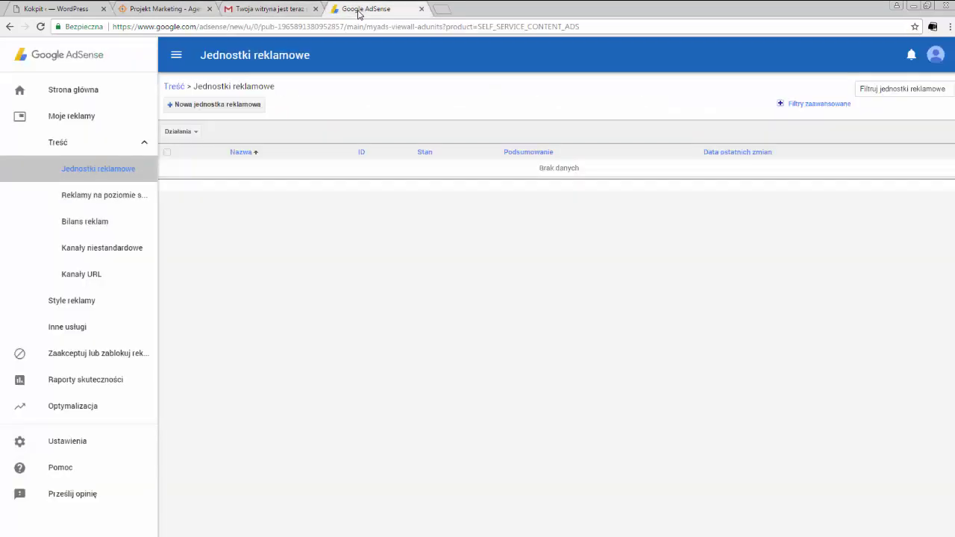
pyautogui.click(227, 106)
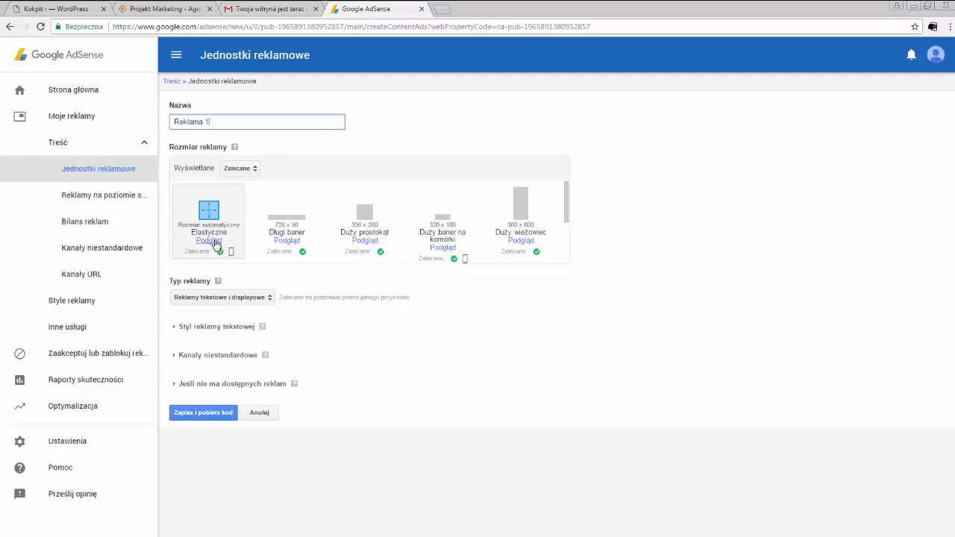
# Step: Preview and close the Elastyczne responsive size description, then bring the Projekt Marketing site forward
pyautogui.click(209, 241)
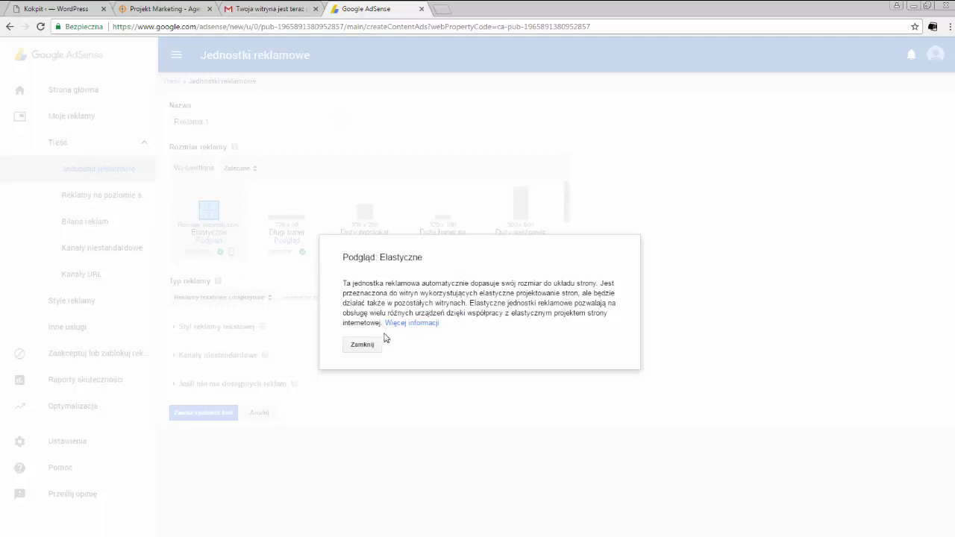
pyautogui.click(362, 344)
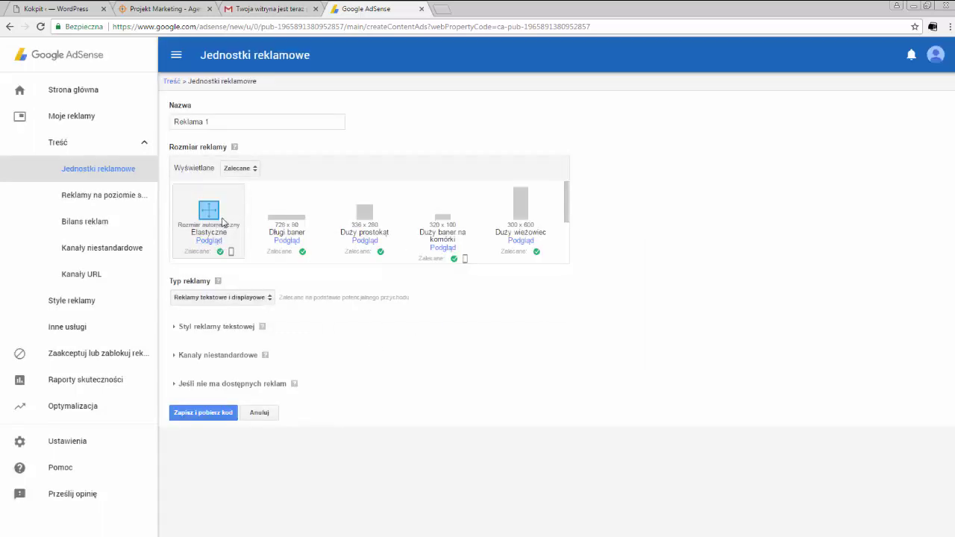
pyautogui.click(173, 8)
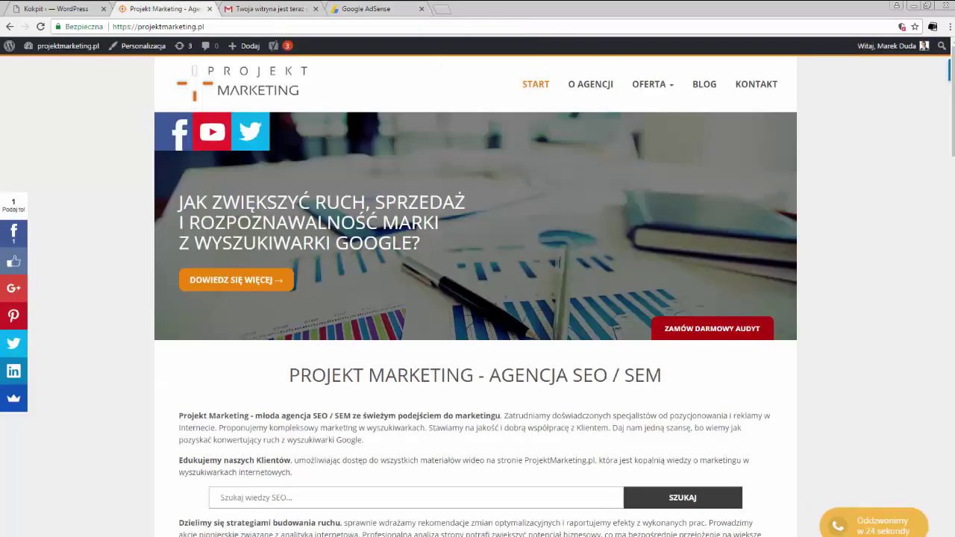
# Step: Resize the browser to look over projektmarketing.pl, then maximize it and return to the Reklama 1 form
pyautogui.click(925, 6)
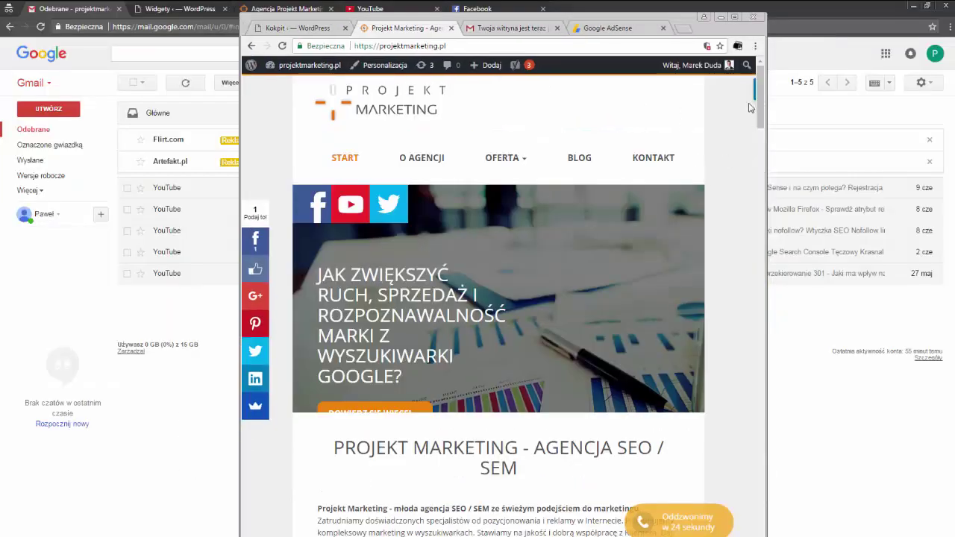
pyautogui.moveTo(759, 91); pyautogui.dragTo(564, 142)
pyautogui.click(733, 17)
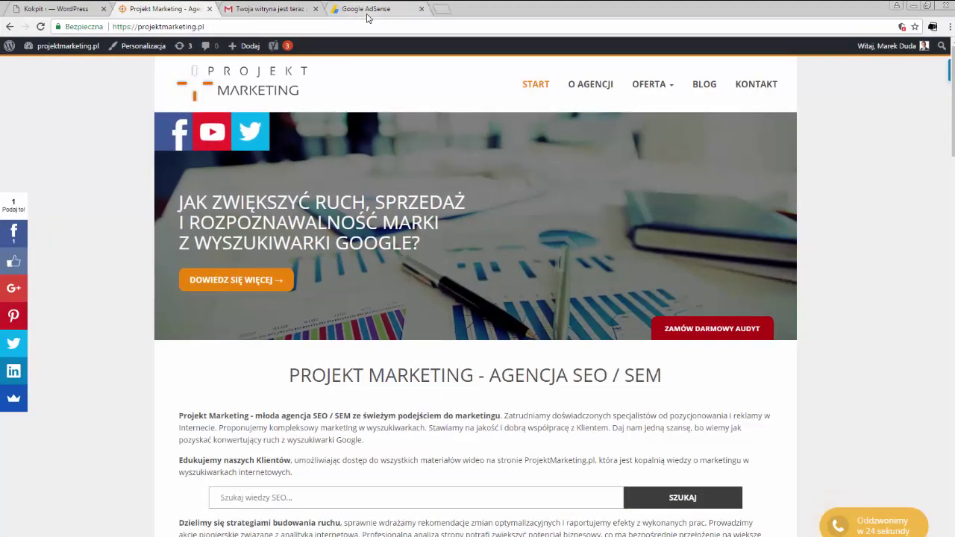
pyautogui.click(367, 16)
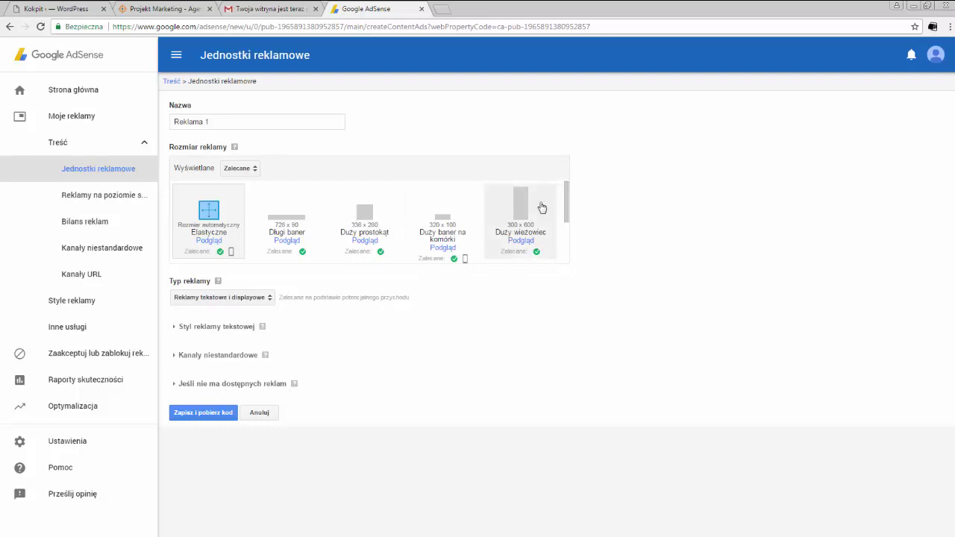
# Step: Review the ad size list and expand the Styl reklamy tekstowej options of Reklama 1
pyautogui.moveTo(565, 201); pyautogui.dragTo(567, 245)
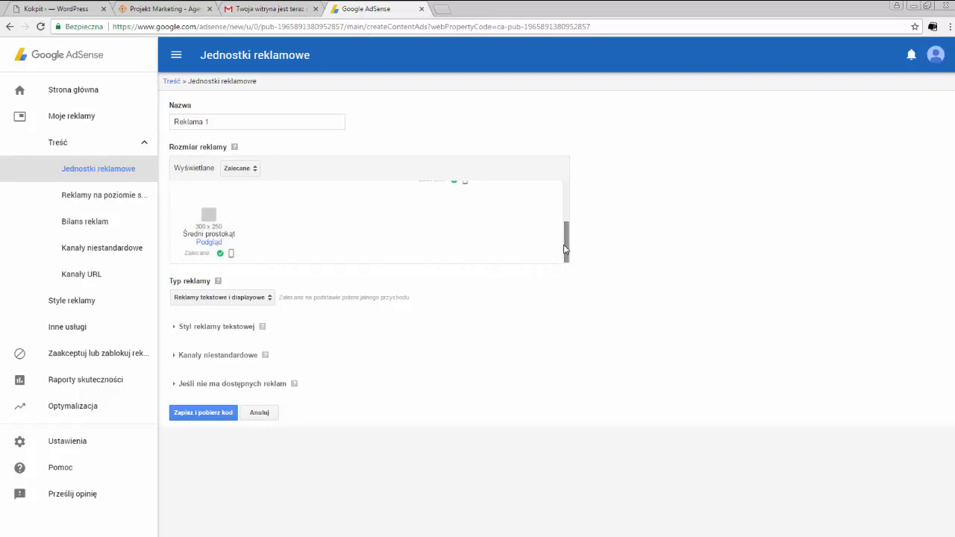
pyautogui.moveTo(565, 250); pyautogui.dragTo(565, 209)
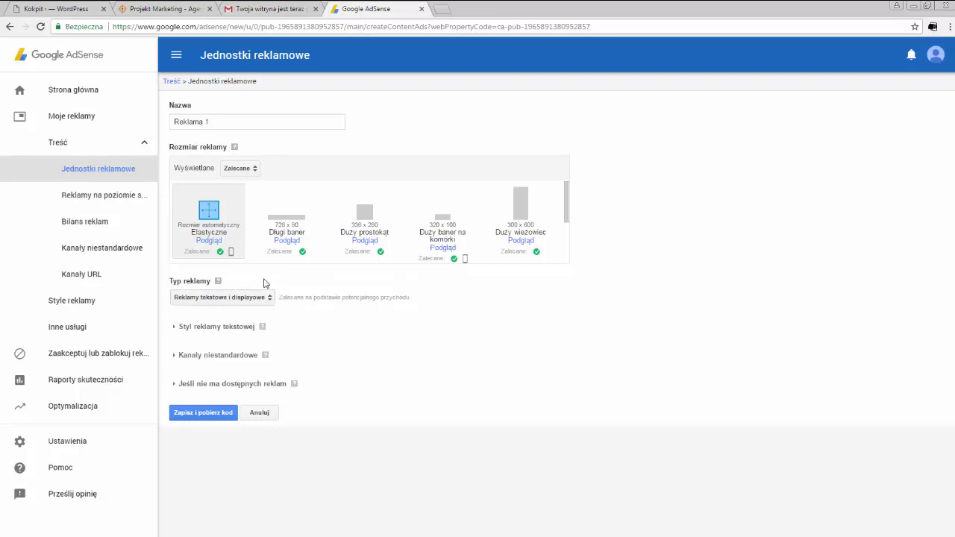
pyautogui.click(181, 11)
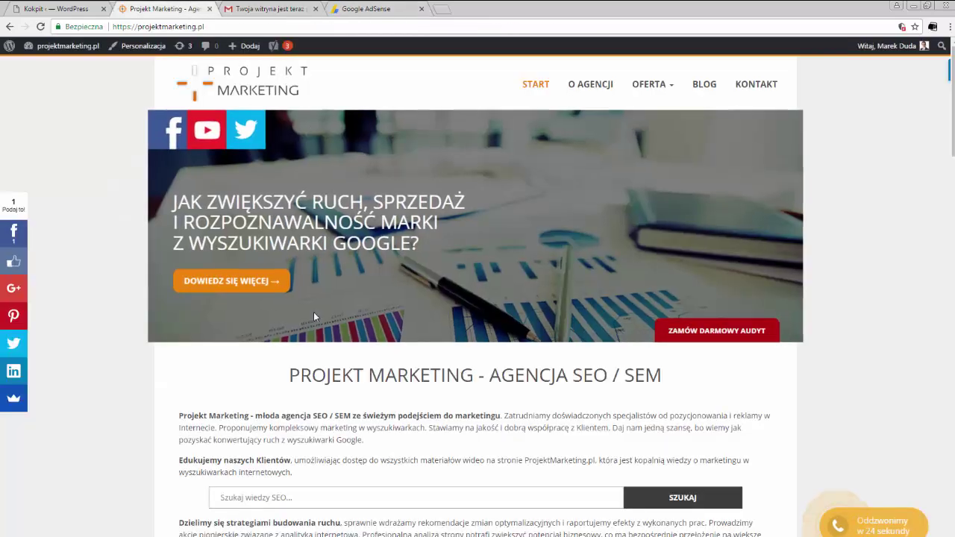
pyautogui.click(356, 10)
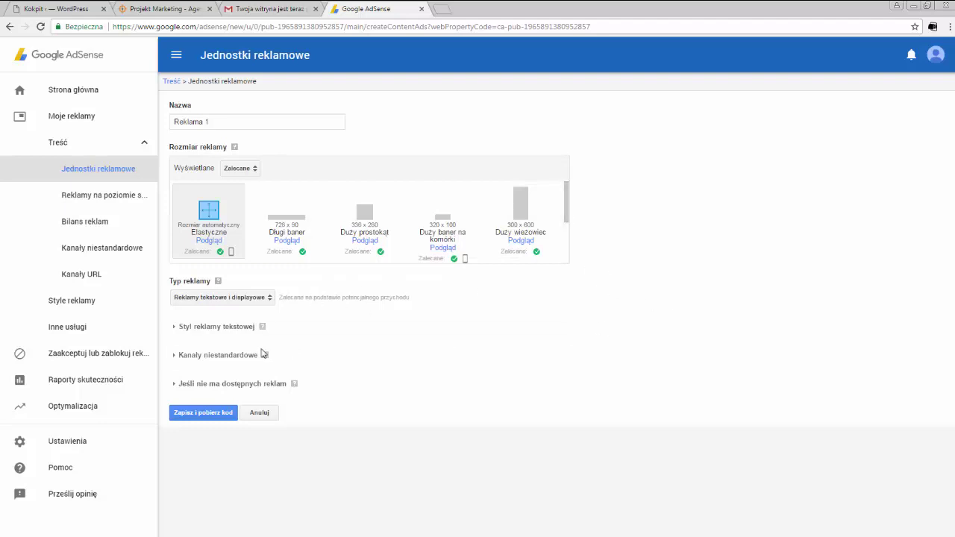
pyautogui.click(197, 332)
# Step: Copy the Default style as 'Projekt Marketing - Styl 1' with Open Sans font and save it
pyautogui.scroll(-2, 685, 280)
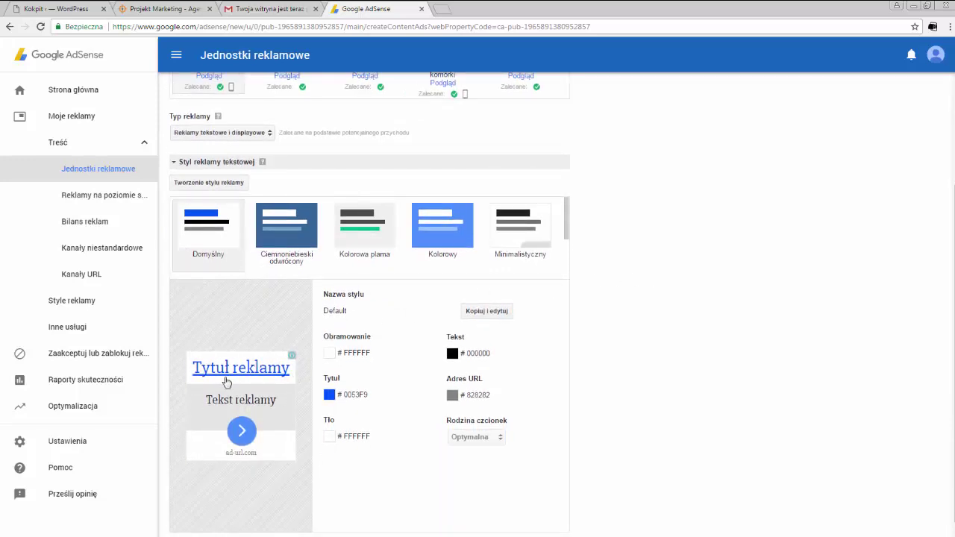
pyautogui.click(495, 314)
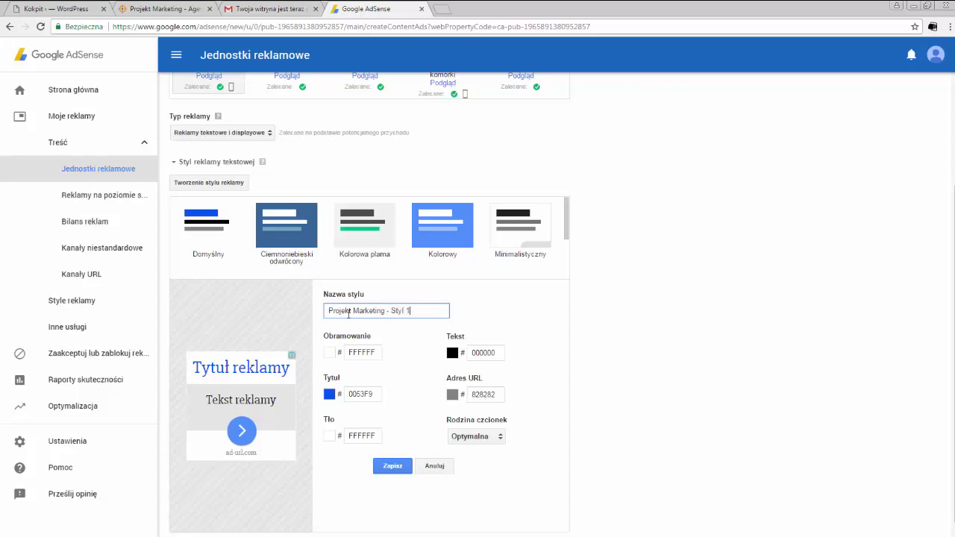
pyautogui.click(365, 394)
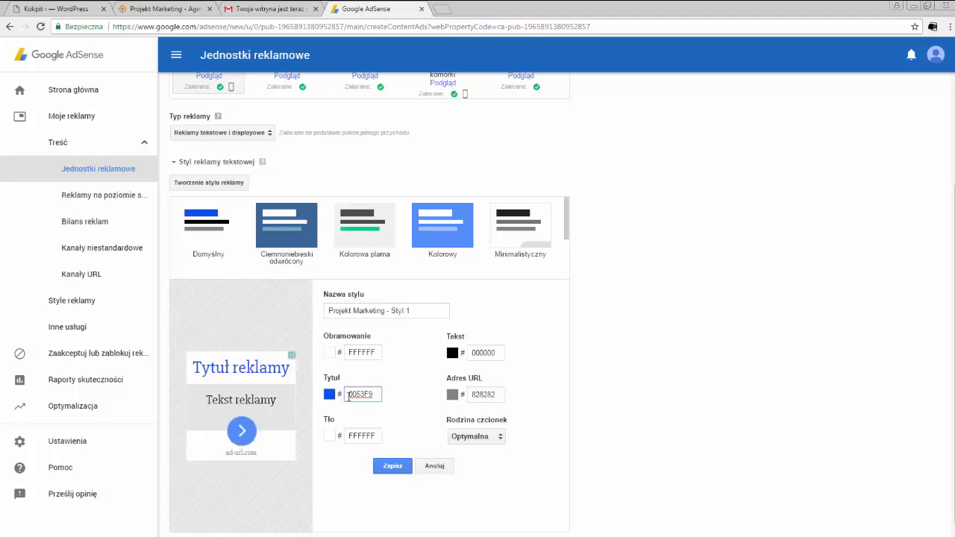
pyautogui.click(329, 394)
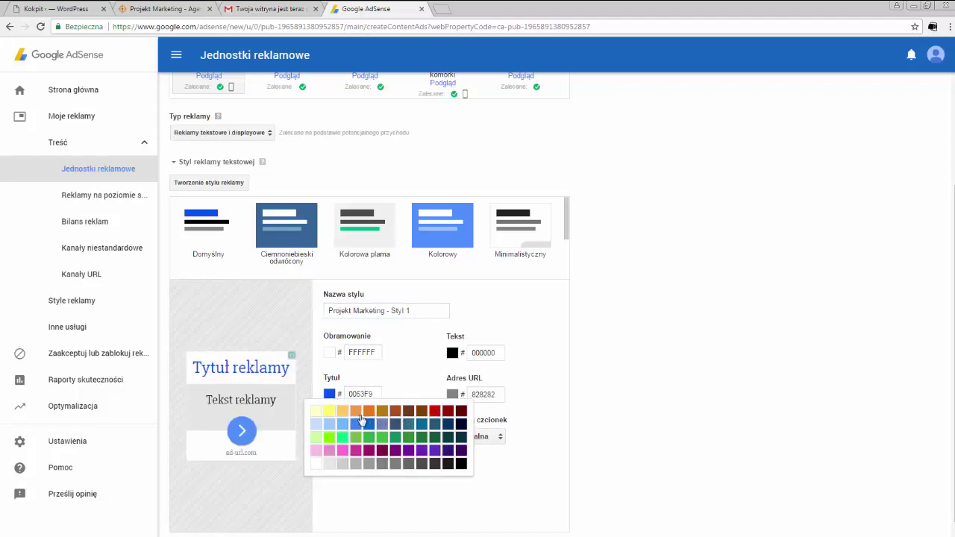
pyautogui.click(395, 392)
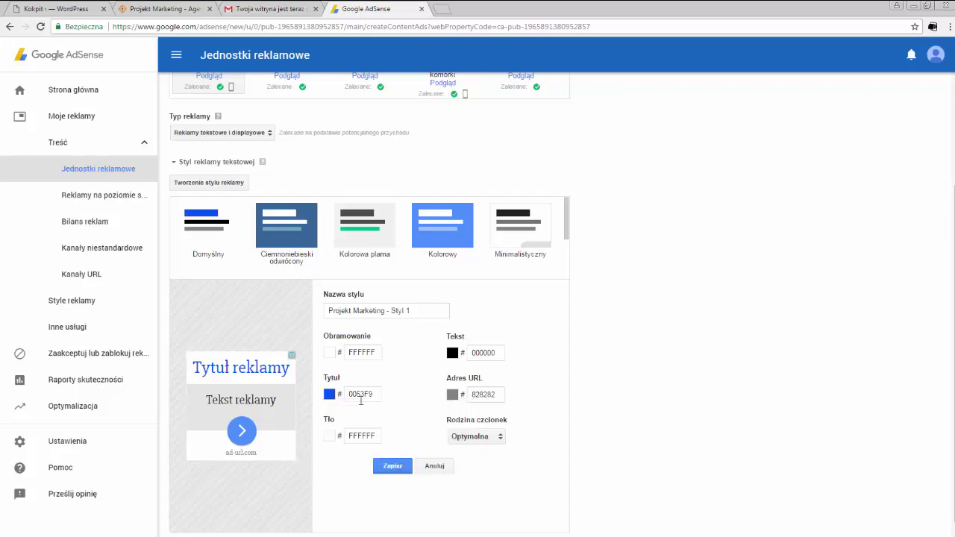
pyautogui.click(493, 439)
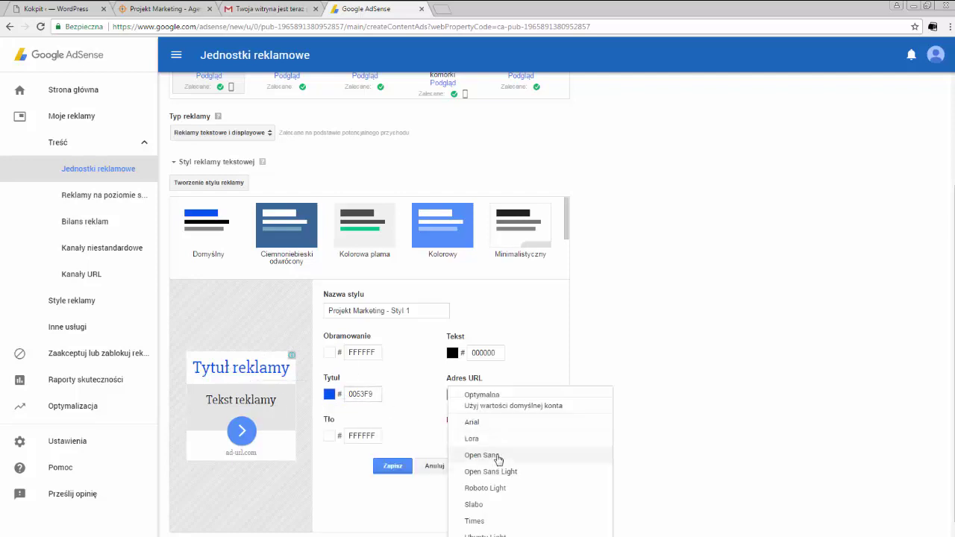
pyautogui.click(498, 459)
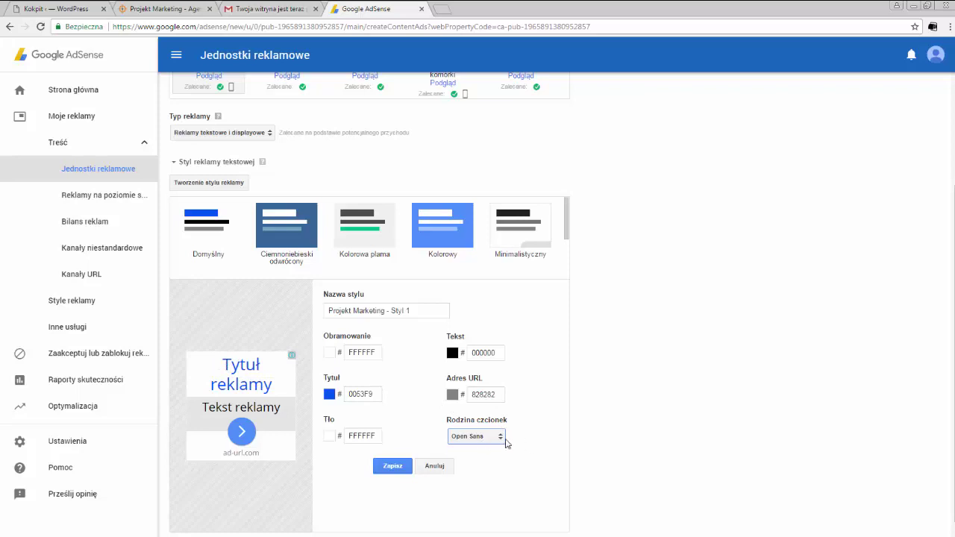
pyautogui.click(403, 467)
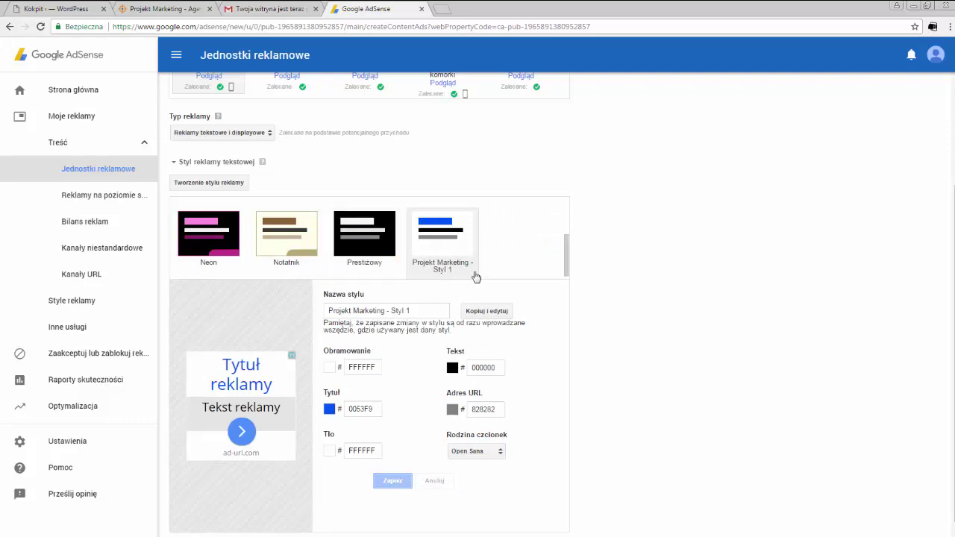
pyautogui.scroll(-1, 696, 278)
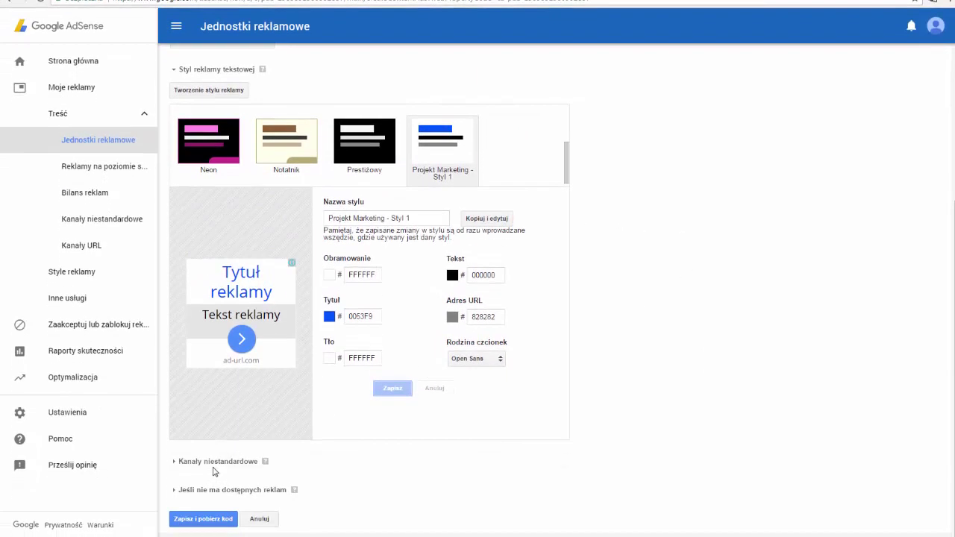
# Step: Save the Reklama 1 ad unit and select its code in the Kod reklamy dialog
pyautogui.click(203, 518)
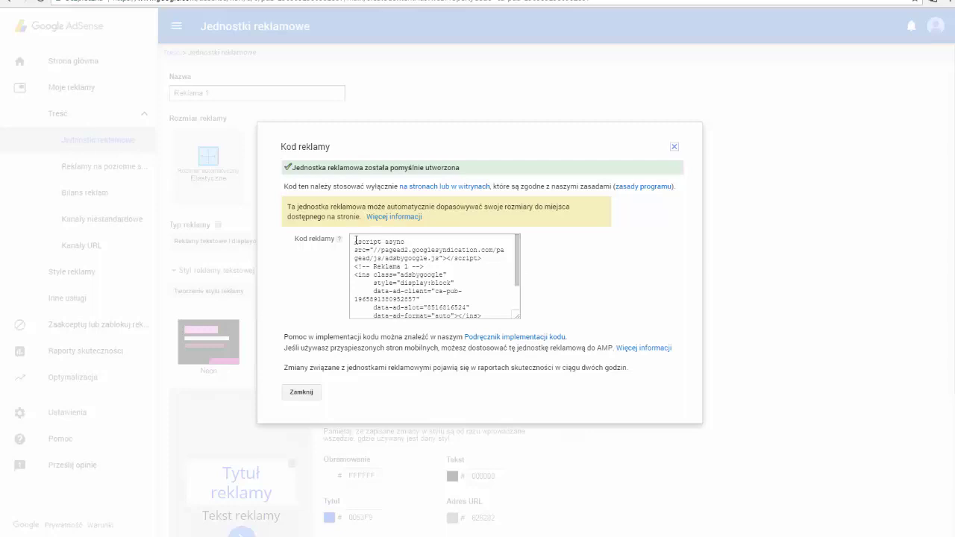
pyautogui.moveTo(355, 240); pyautogui.dragTo(394, 334)
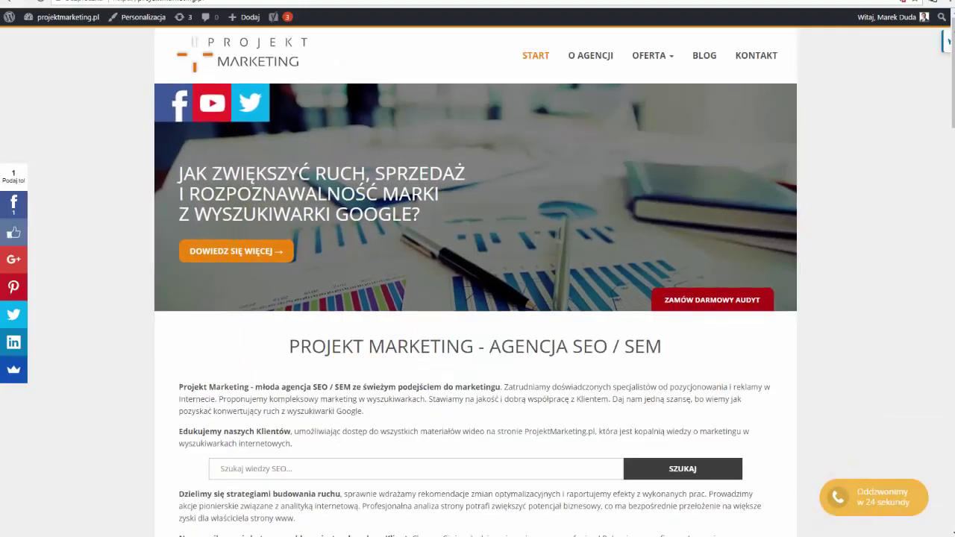
# Step: Scroll through the Projekt Marketing homepage, then go to the O AGENCJI page
pyautogui.scroll(-10, 448, 342)
pyautogui.scroll(-12, 448, 342)
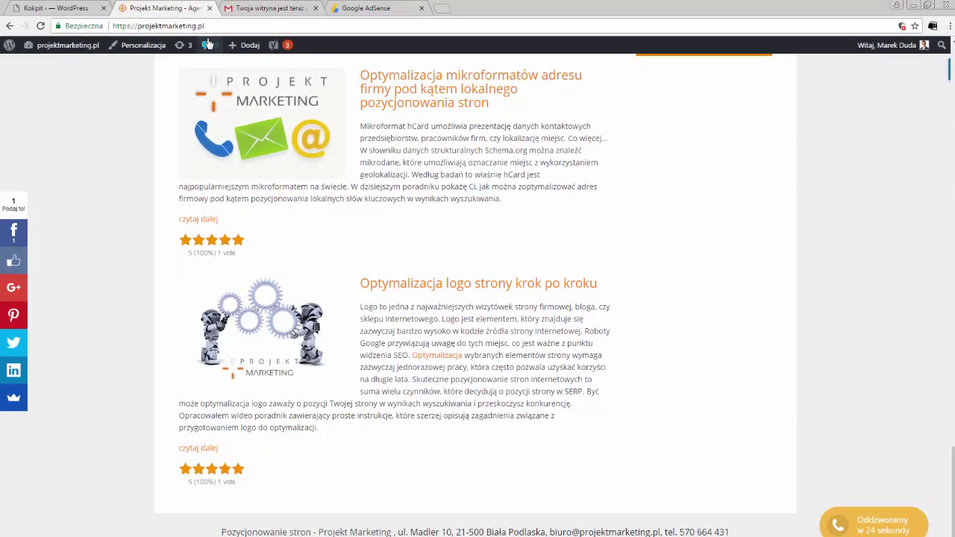
pyautogui.hotkey('ctrl', 'l')
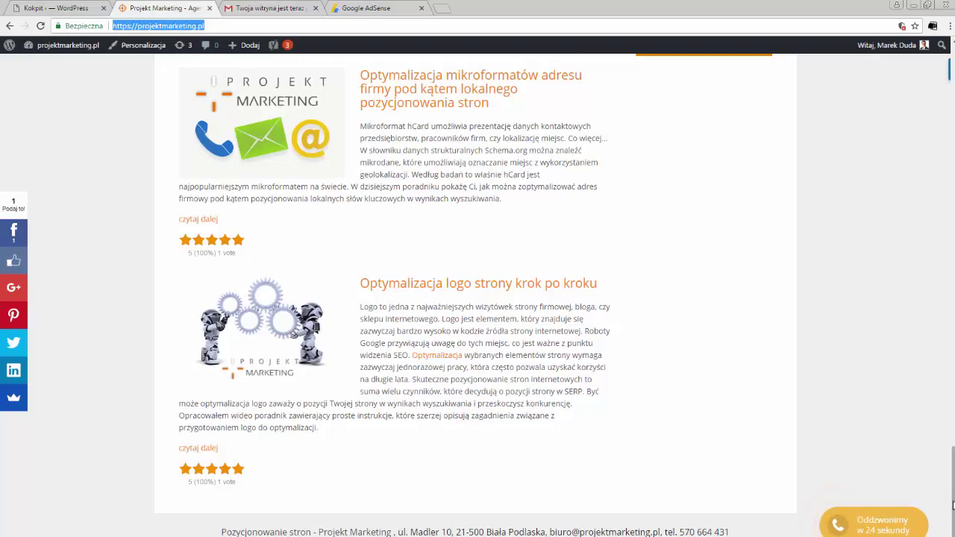
pyautogui.moveTo(949, 485); pyautogui.dragTo(949, 160)
pyautogui.scroll(4, 477, 295)
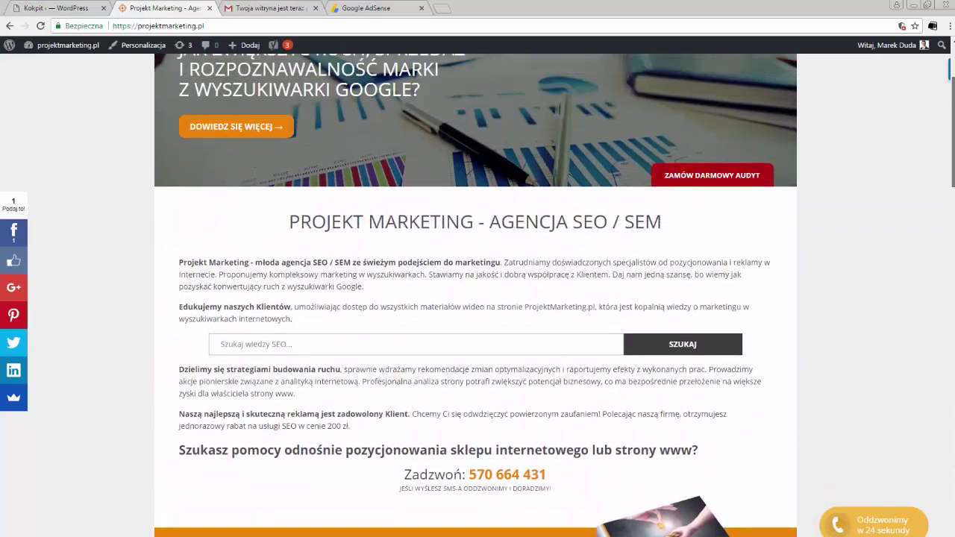
pyautogui.click(591, 84)
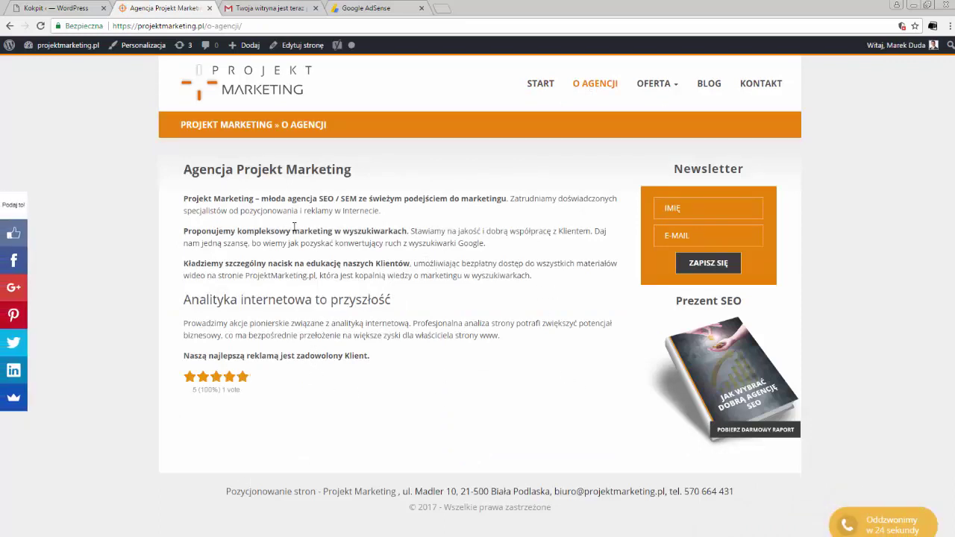
# Step: Find Easy Plugin for AdSense by searching 'easy ads', then install and activate it
pyautogui.click(51, 9)
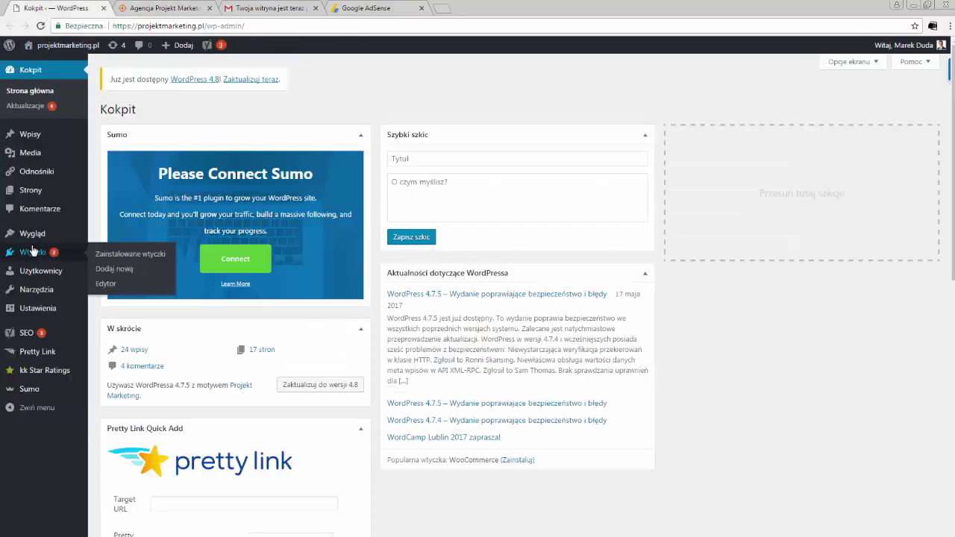
pyautogui.moveTo(44, 259)
pyautogui.click(114, 269)
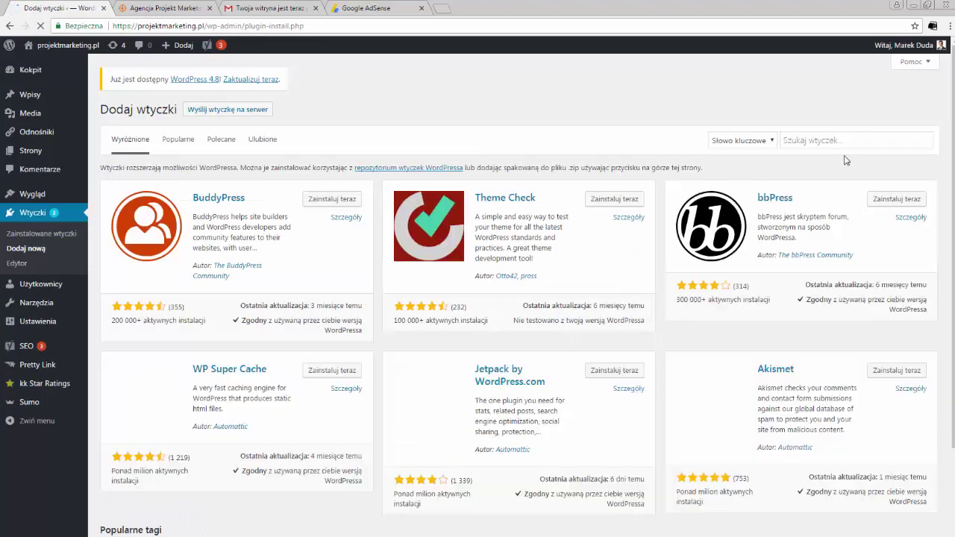
pyautogui.click(830, 141)
pyautogui.write('e')
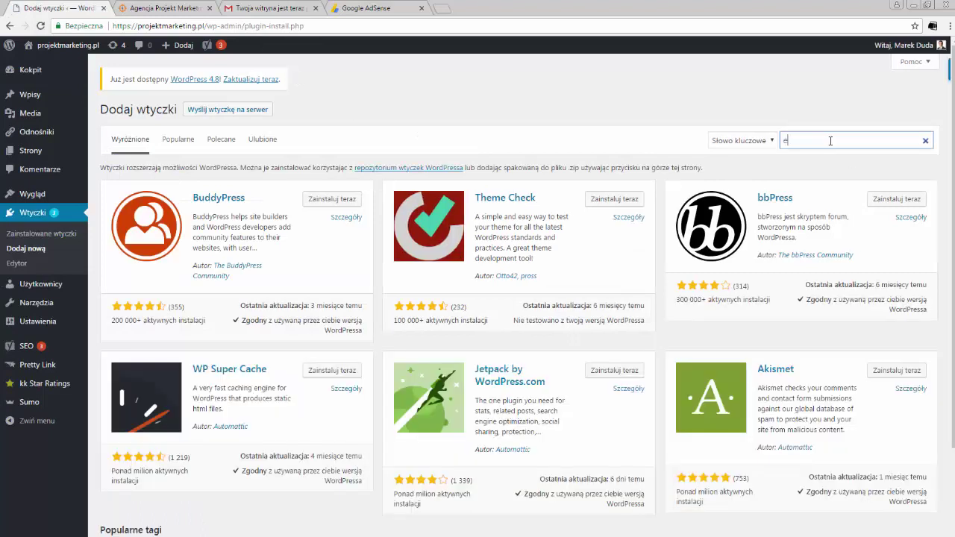
pyautogui.write('a')
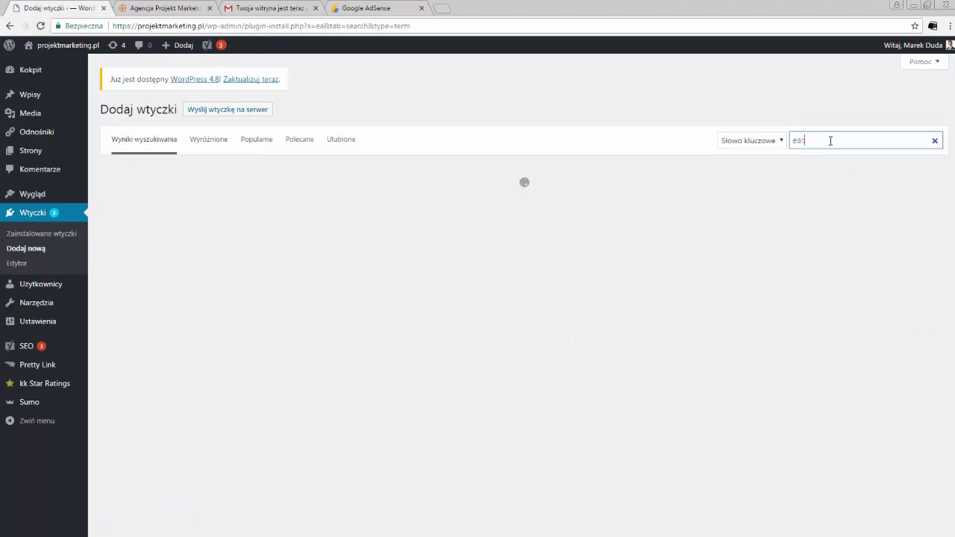
pyautogui.write('sy adsense')
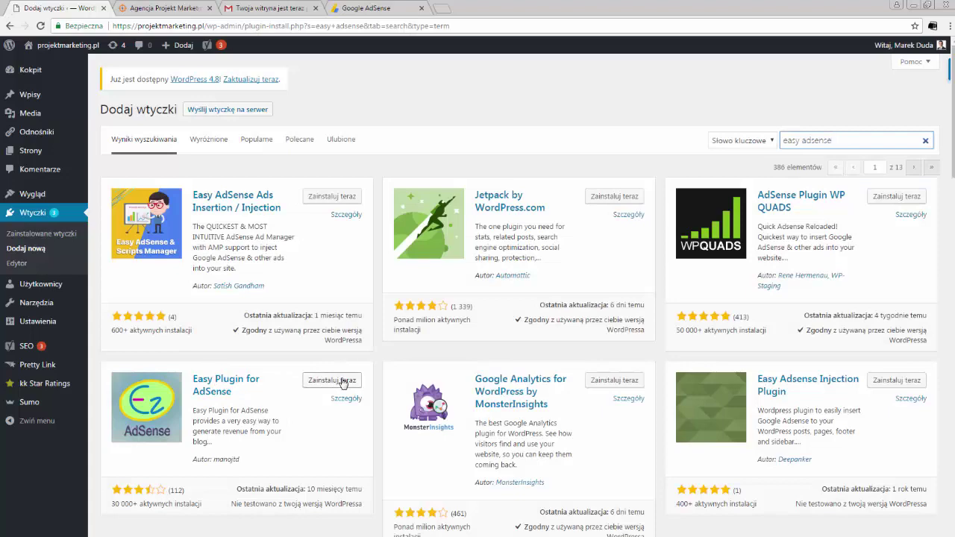
pyautogui.click(343, 382)
pyautogui.click(337, 382)
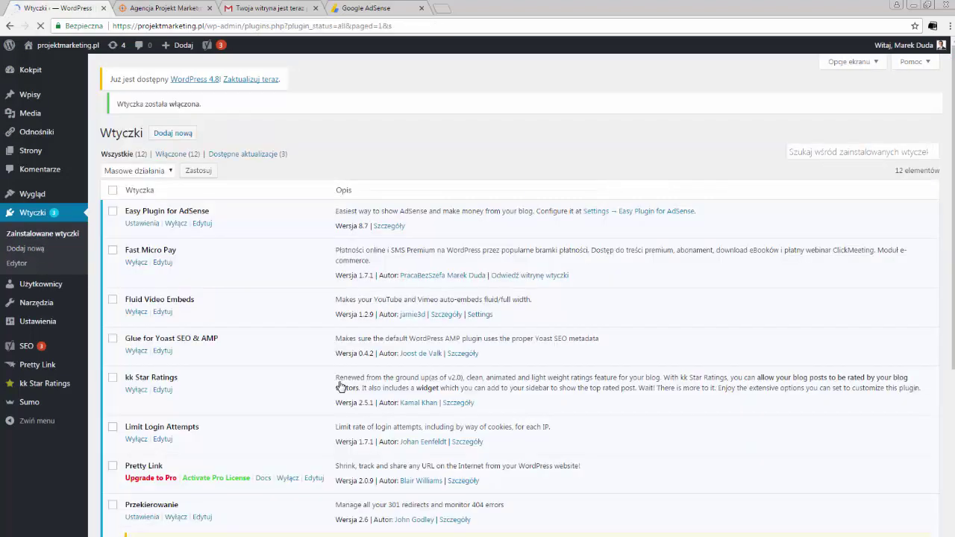
# Step: Open Ustawienia > Easy AdSense, review the empty ad boxes, and save the settings unchanged
pyautogui.scroll(-1, 340, 385)
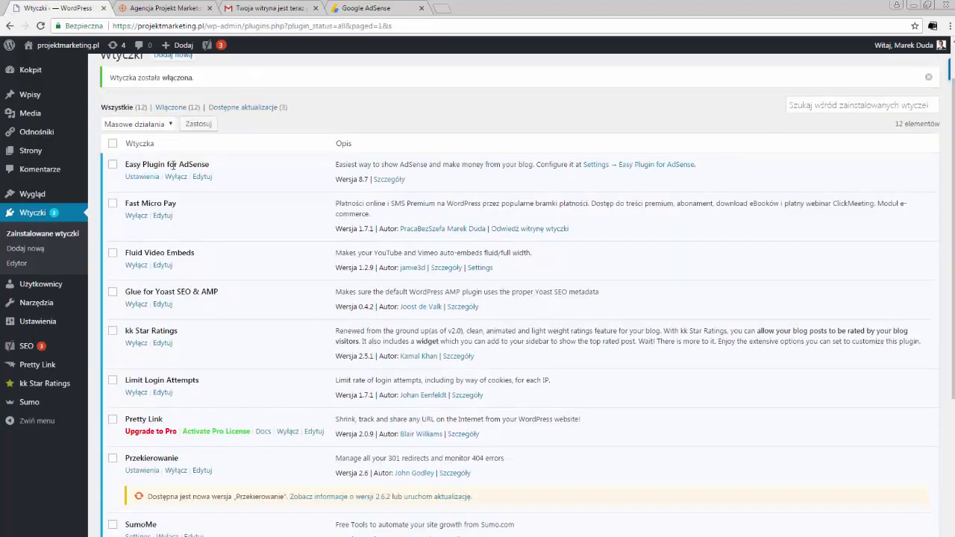
pyautogui.moveTo(45, 325)
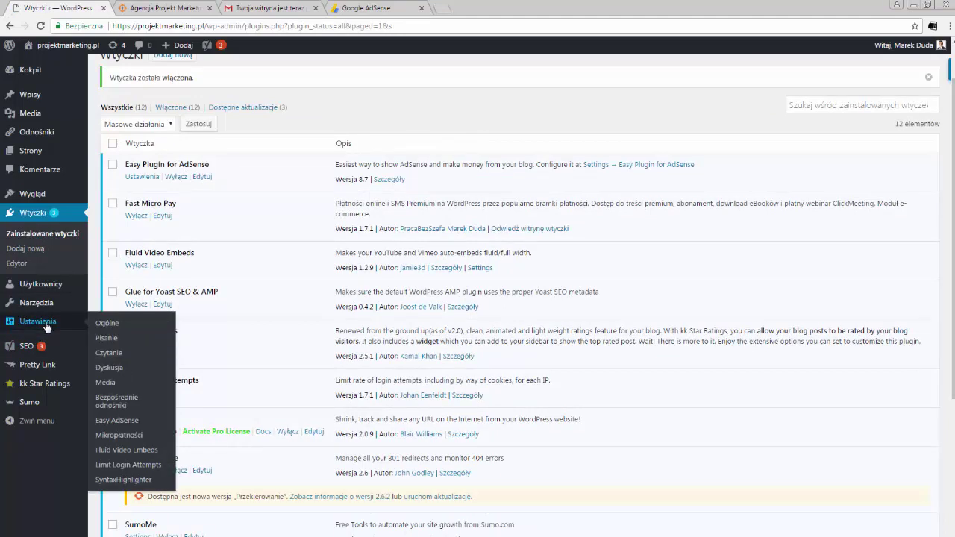
pyautogui.click(125, 422)
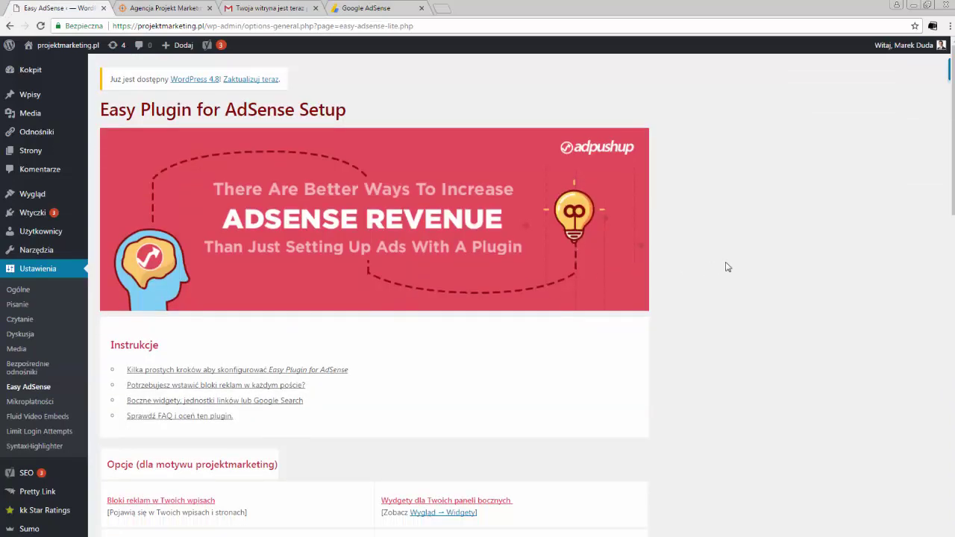
pyautogui.scroll(-3, 727, 267)
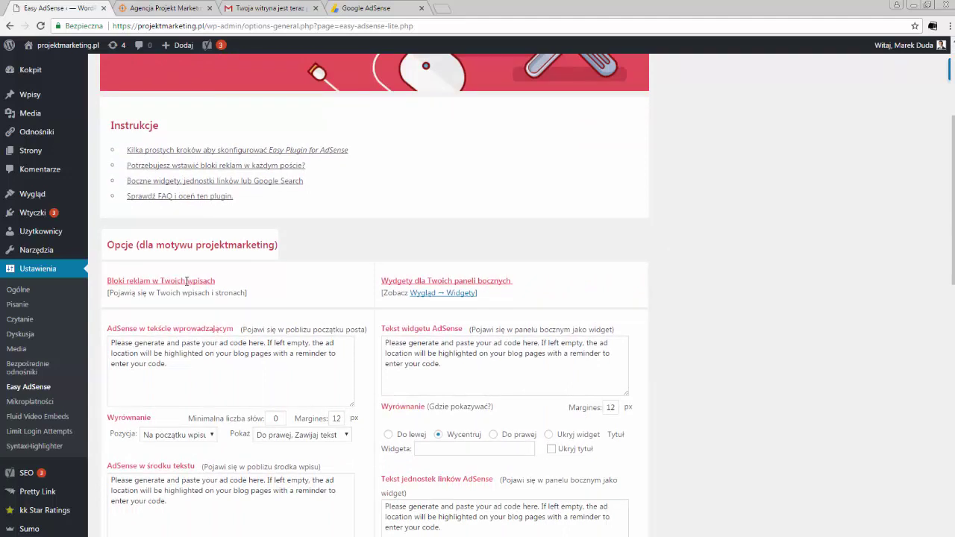
pyautogui.scroll(-2, 552, 266)
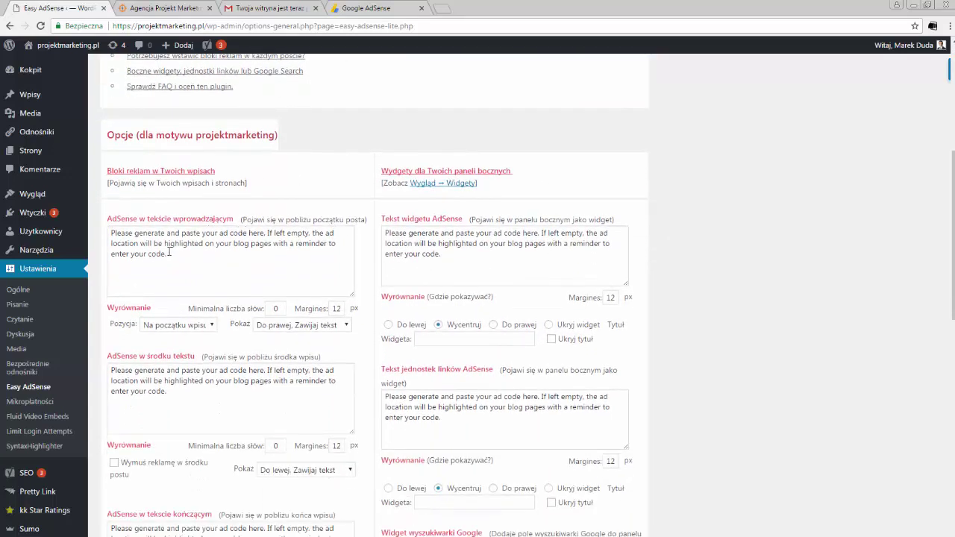
pyautogui.moveTo(168, 252); pyautogui.dragTo(104, 231)
pyautogui.scroll(-7, 686, 294)
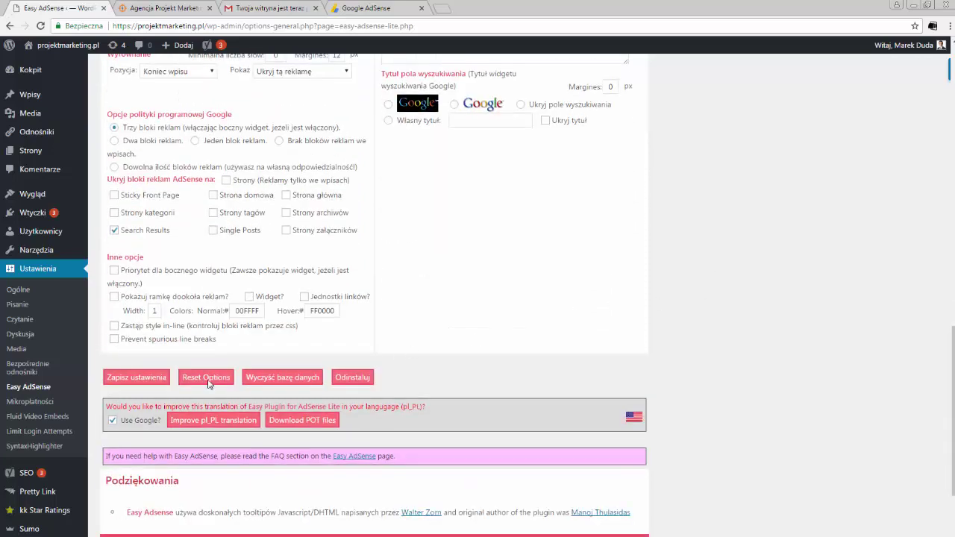
pyautogui.click(135, 378)
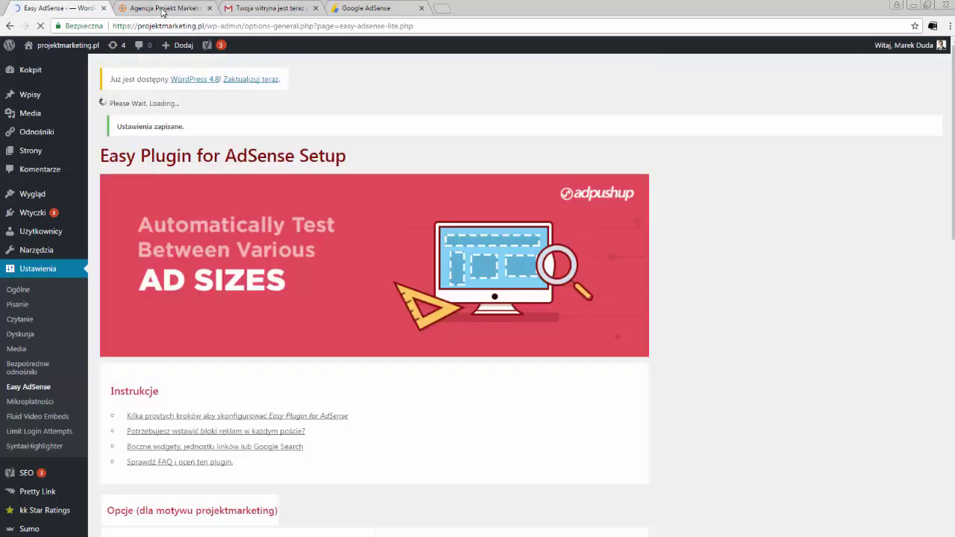
pyautogui.click(164, 8)
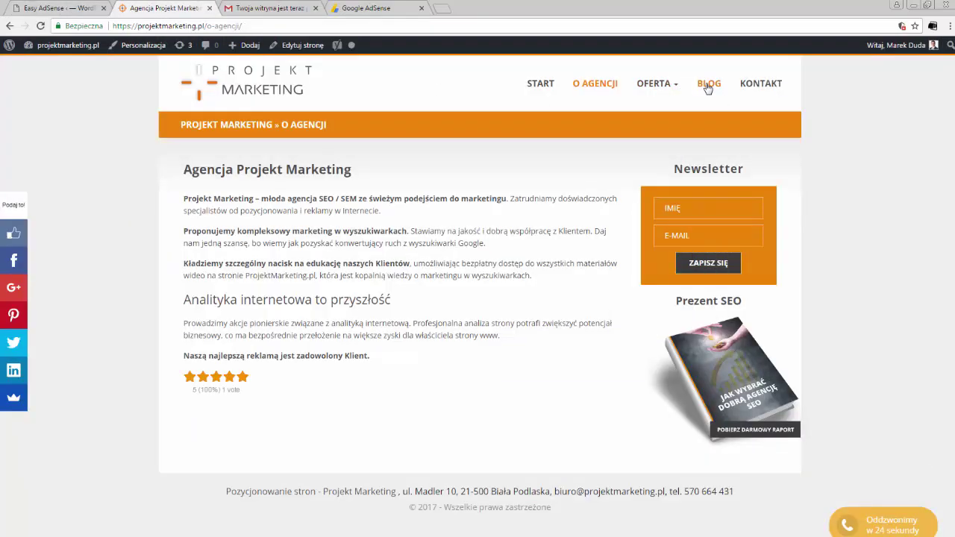
# Step: Open the Mikroformaty blog article and scroll to inspect the plugin's placeholder ad slots
pyautogui.click(707, 85)
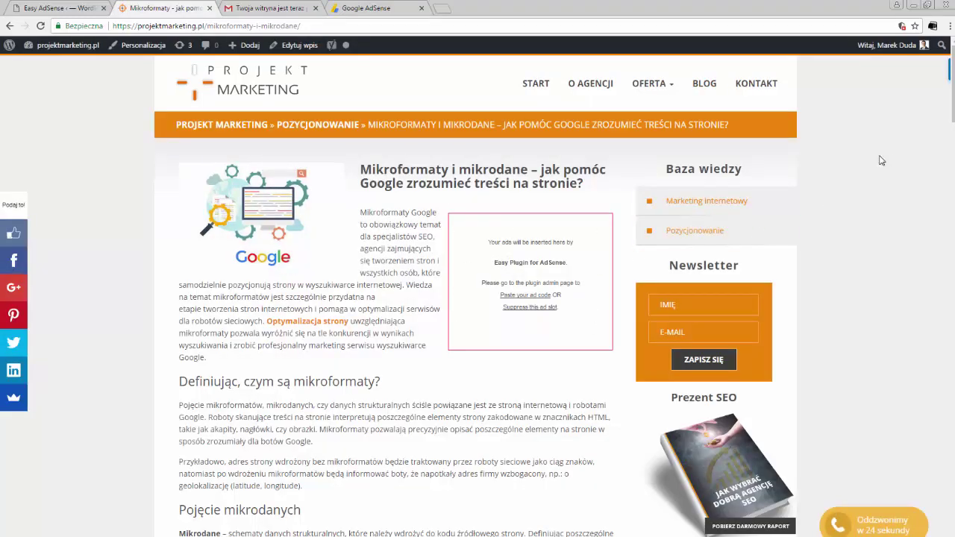
pyautogui.moveTo(953, 87); pyautogui.dragTo(953, 277)
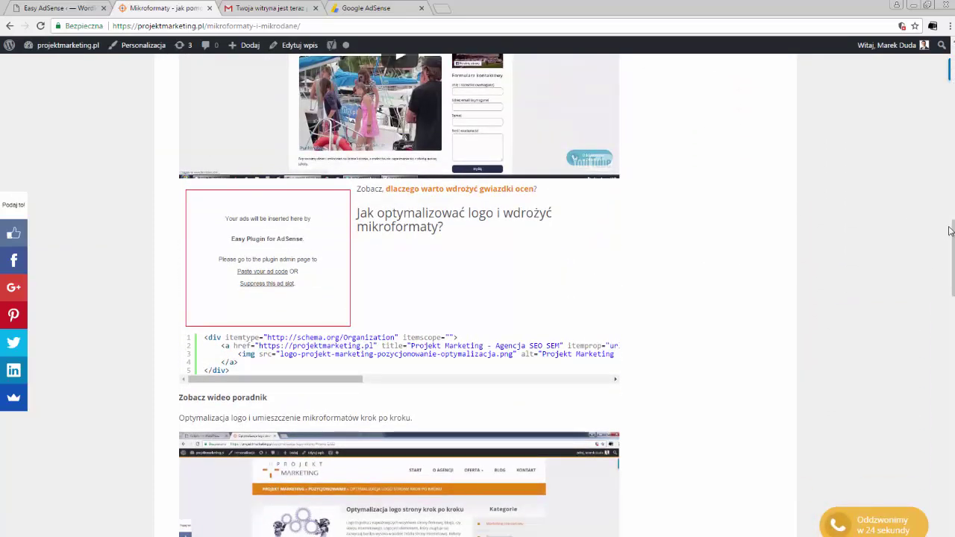
pyautogui.moveTo(953, 235); pyautogui.dragTo(952, 82)
# Step: Select the placeholder text in the 'AdSense w tekście kończącym' end-of-post ad field
pyautogui.click(60, 7)
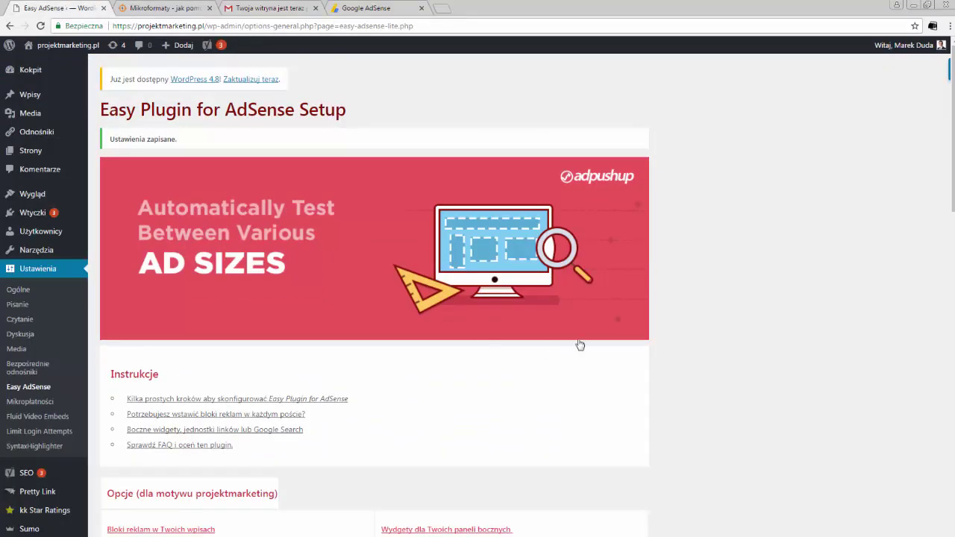
pyautogui.scroll(-5, 783, 296)
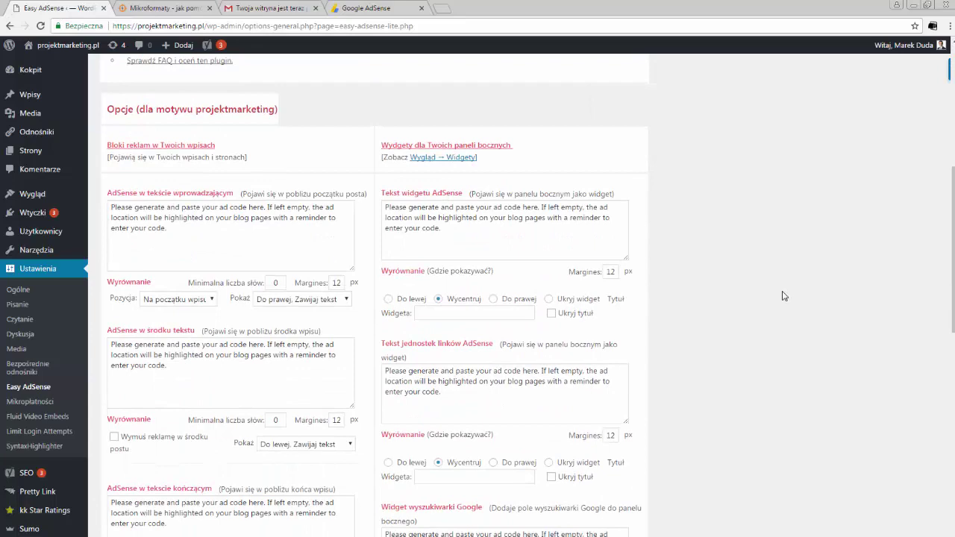
pyautogui.scroll(-2, 782, 296)
pyautogui.scroll(2, 592, 279)
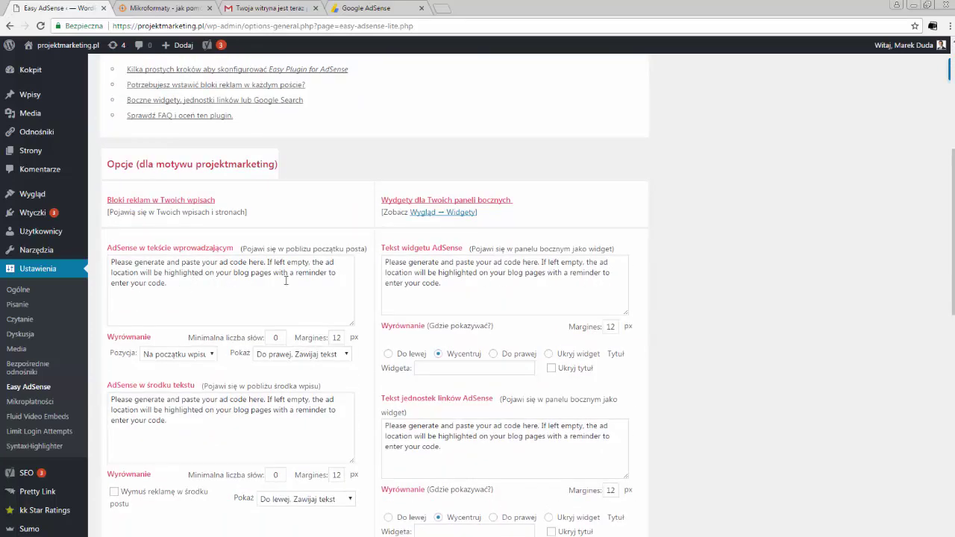
pyautogui.scroll(-3, 681, 259)
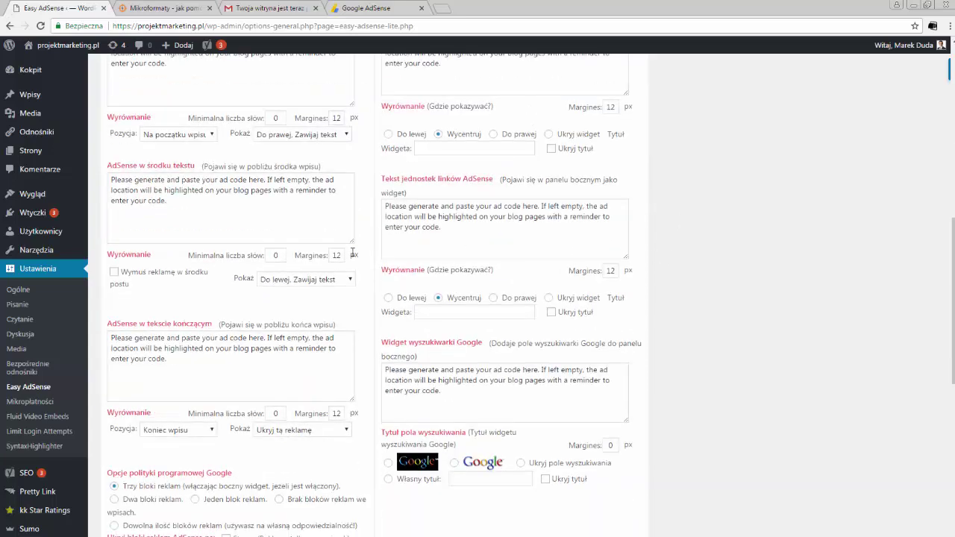
pyautogui.scroll(-1, 351, 255)
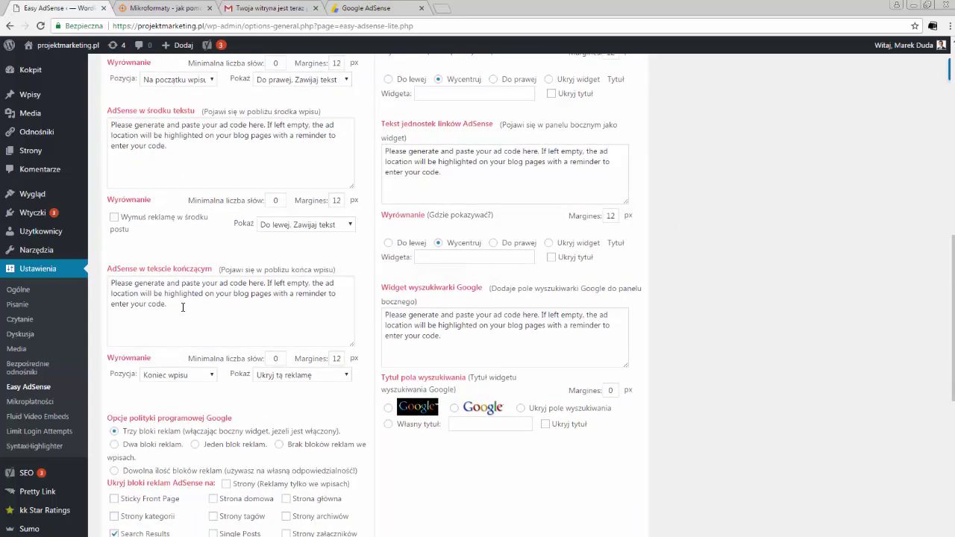
pyautogui.moveTo(183, 307); pyautogui.dragTo(110, 284)
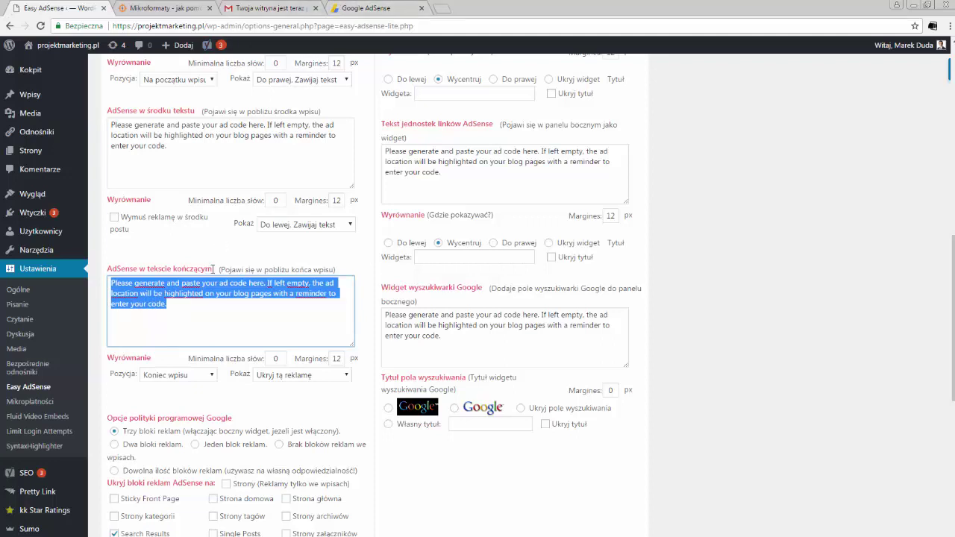
# Step: Copy the Reklama 1 ad code from AdSense and return to Easy AdSense
pyautogui.click(354, 7)
pyautogui.rightClick(399, 281)
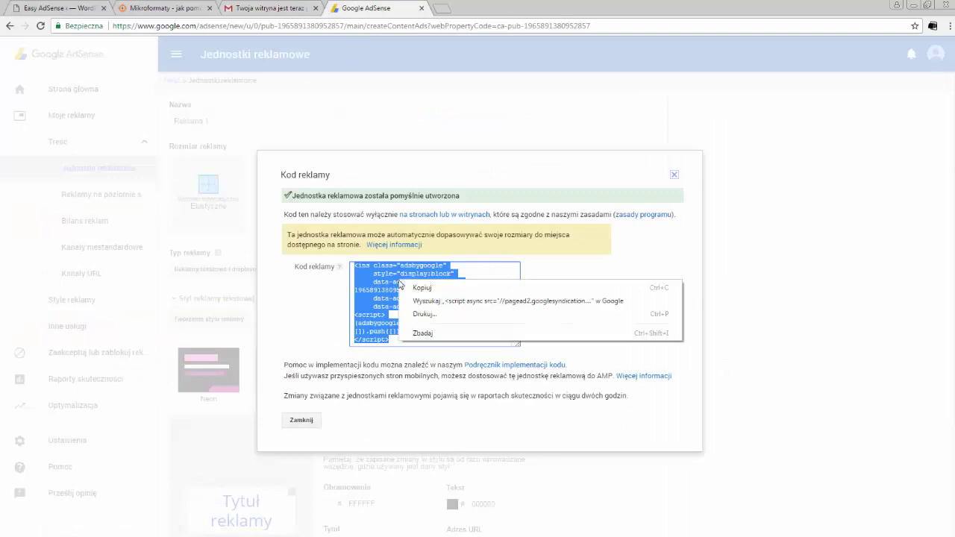
pyautogui.click(419, 288)
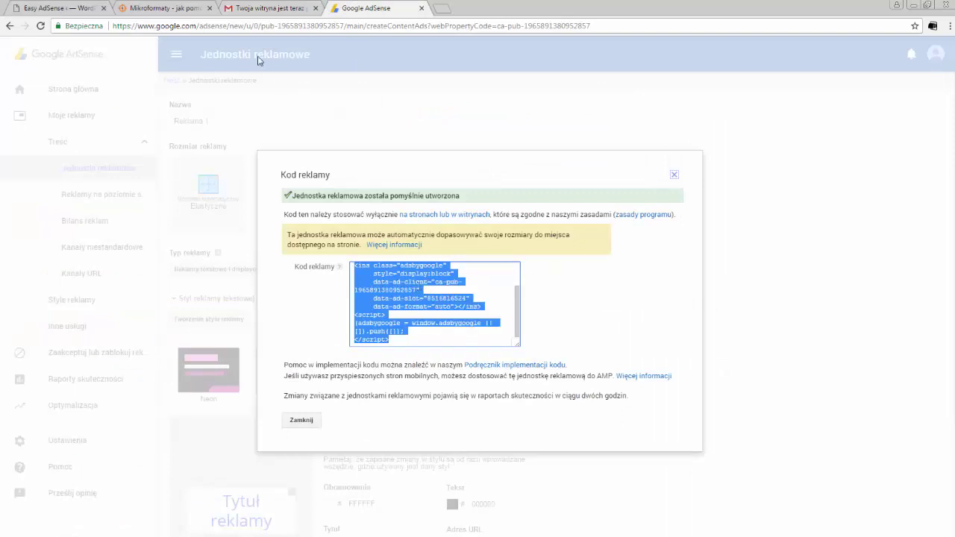
pyautogui.click(49, 7)
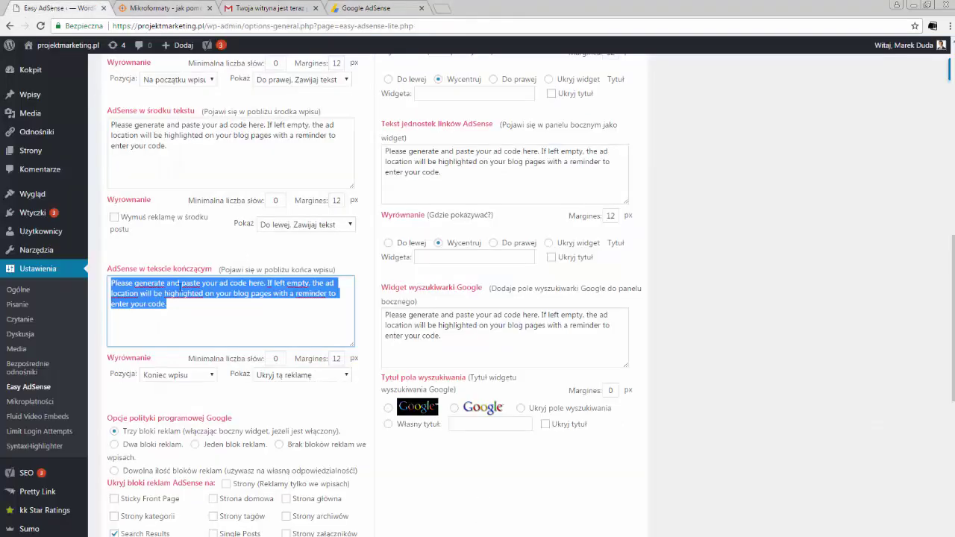
# Step: Paste the Reklama 1 code into the end-of-post ad box and set it to Wycentruj
pyautogui.hotkey('ctrl', 'v')
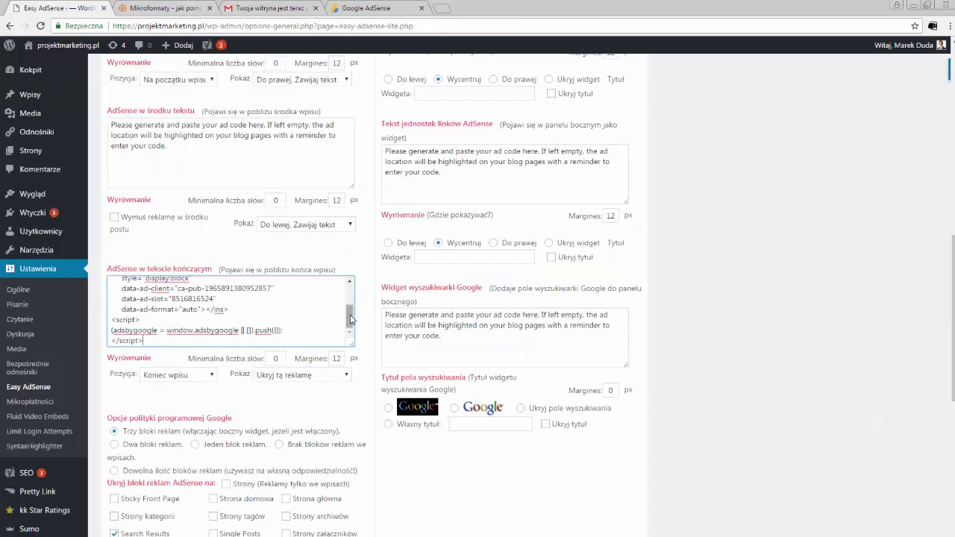
pyautogui.click(306, 376)
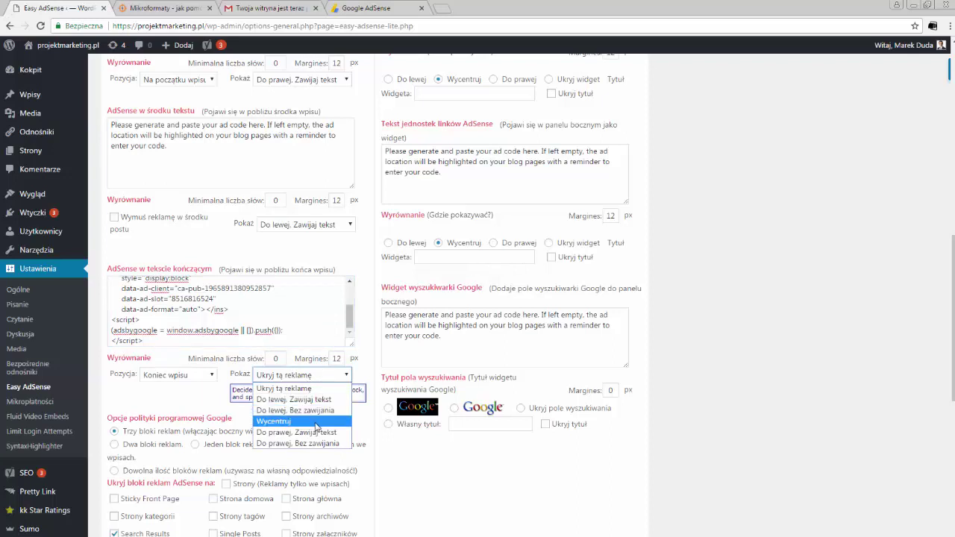
pyautogui.click(317, 422)
pyautogui.click(290, 380)
pyautogui.click(294, 422)
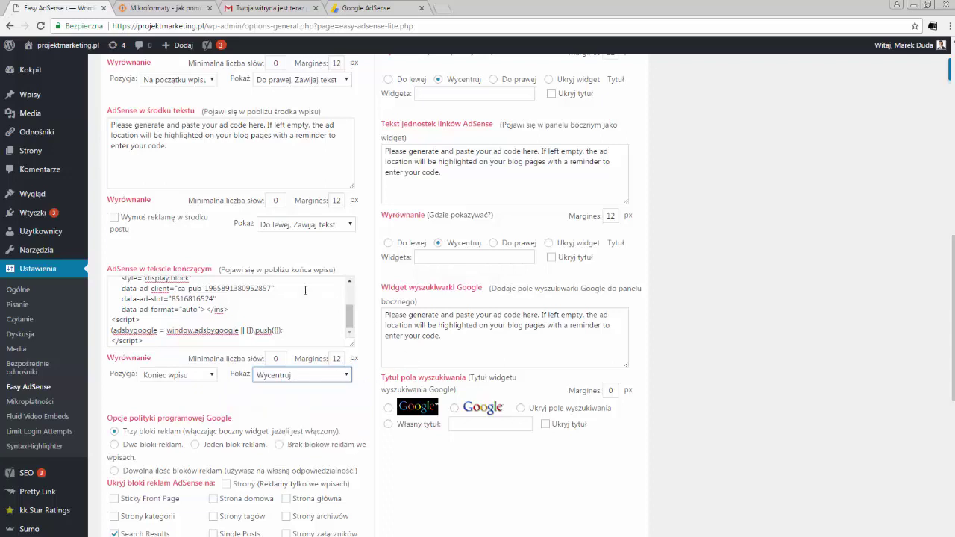
# Step: Set the intro and mid-text ads to 'Ukryj tą reklamę'
pyautogui.scroll(5, 305, 290)
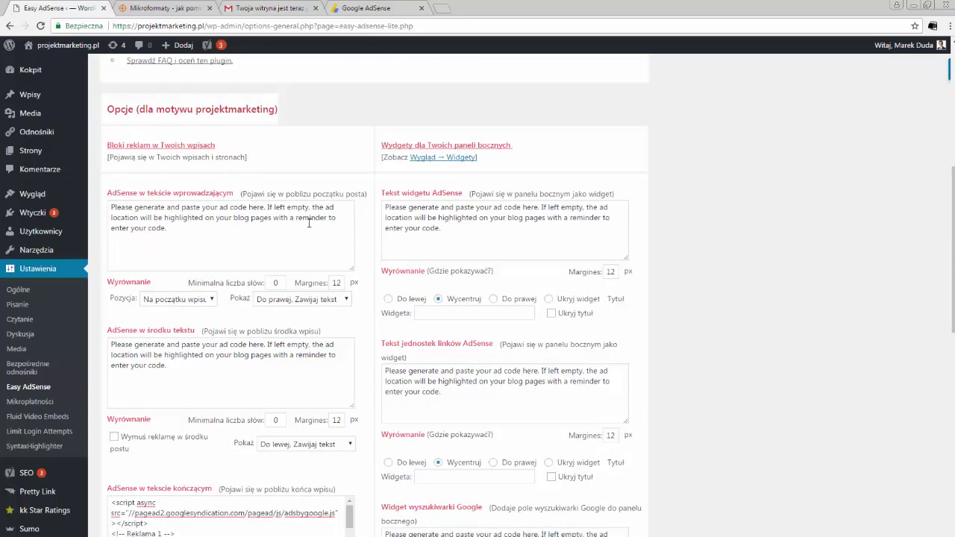
pyautogui.click(302, 300)
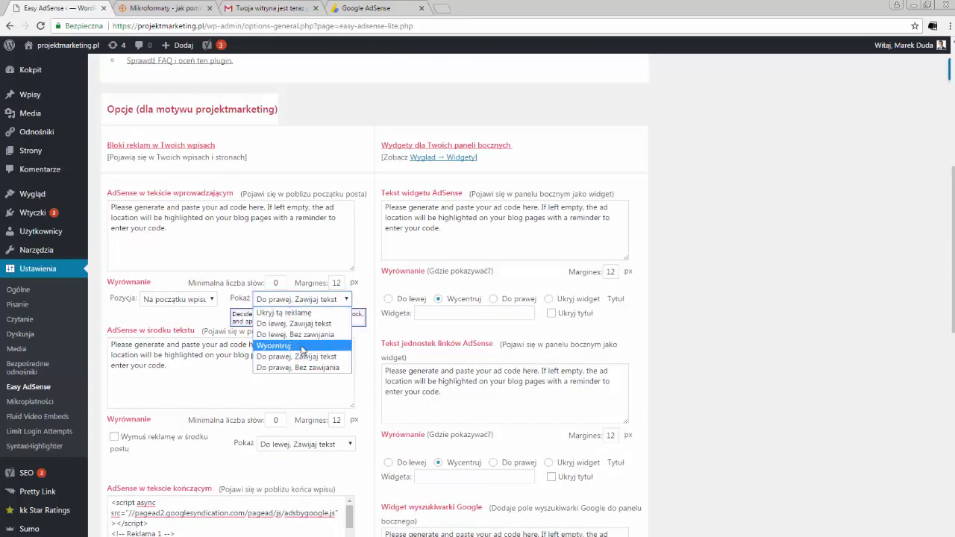
pyautogui.click(304, 313)
pyautogui.scroll(-2, 310, 308)
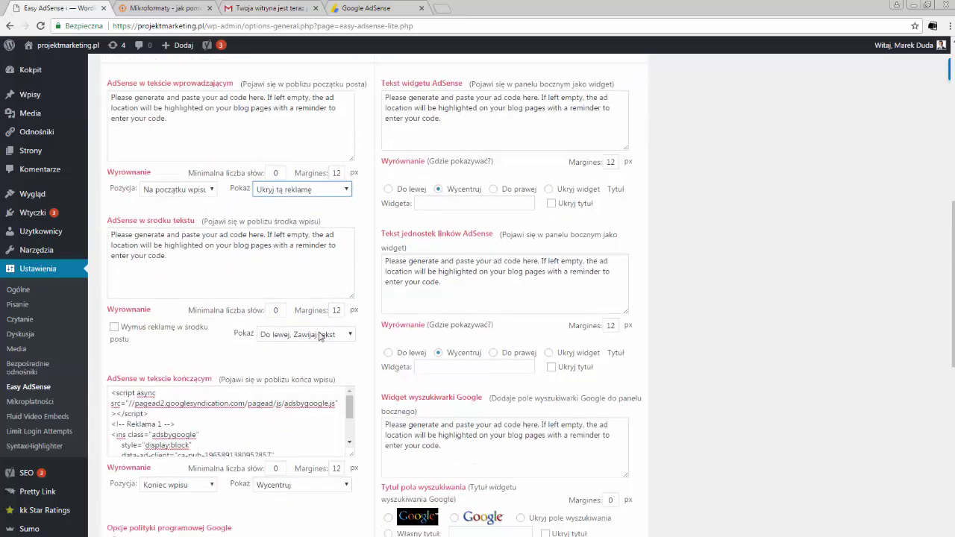
pyautogui.click(321, 336)
pyautogui.click(321, 345)
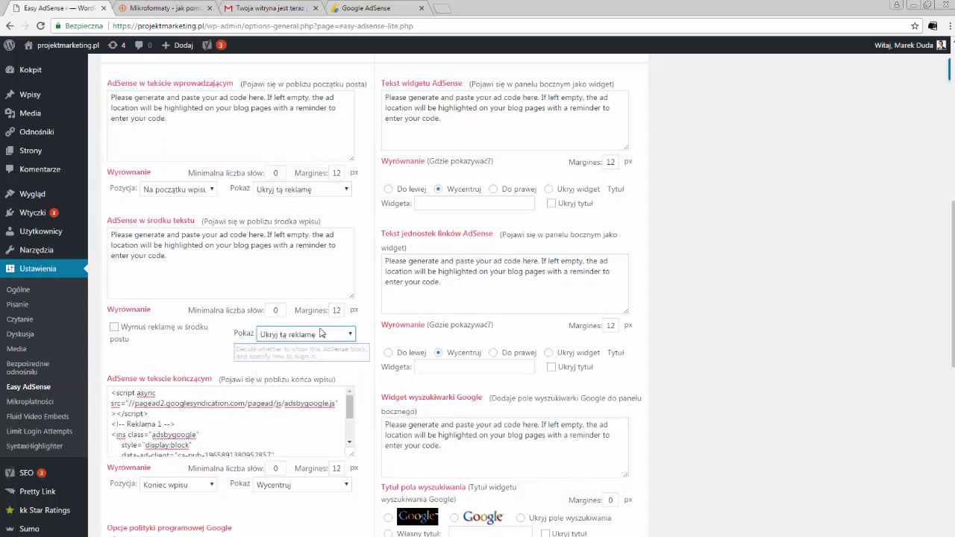
pyautogui.scroll(-3, 321, 334)
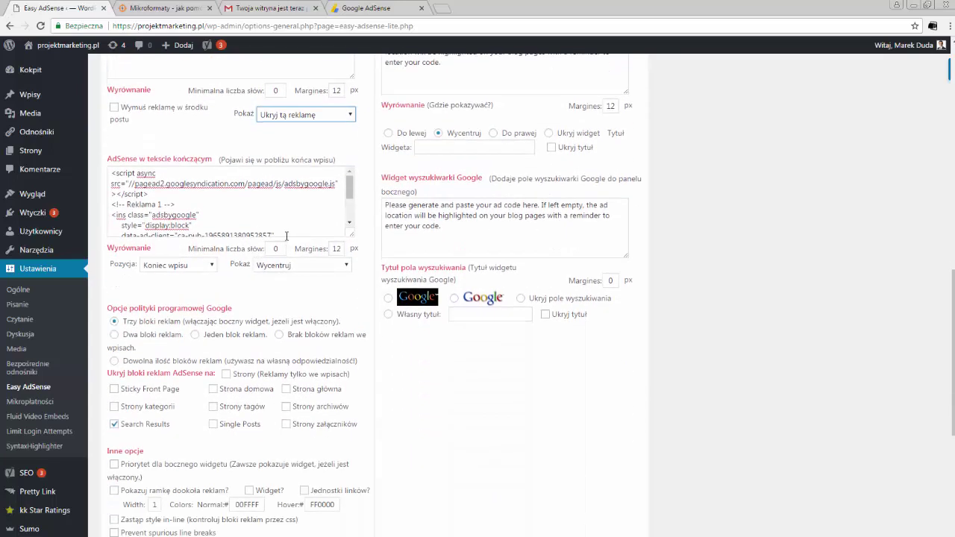
pyautogui.scroll(-3, 327, 235)
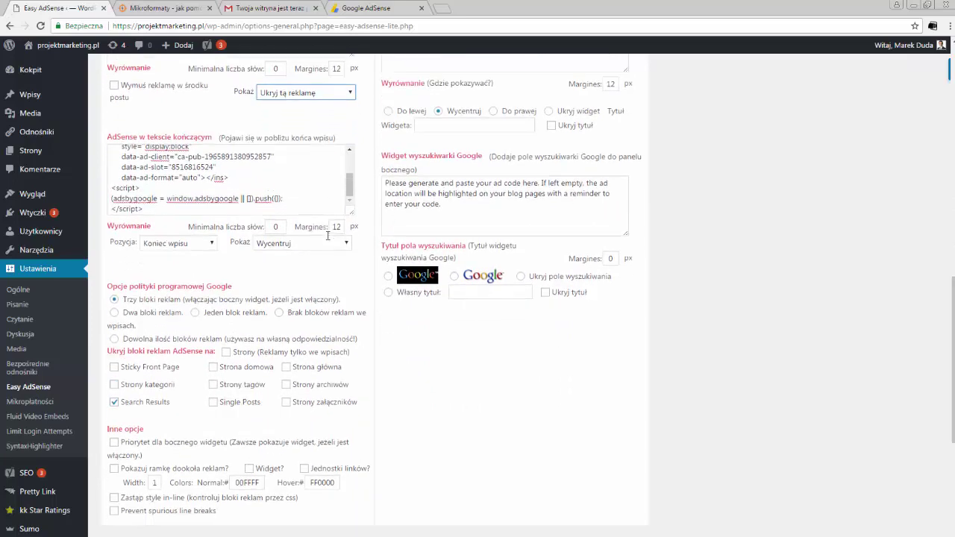
# Step: Save the Easy AdSense settings, reload the Mikroformaty article, and locate the blank ad space at its end
pyautogui.scroll(-2, 370, 319)
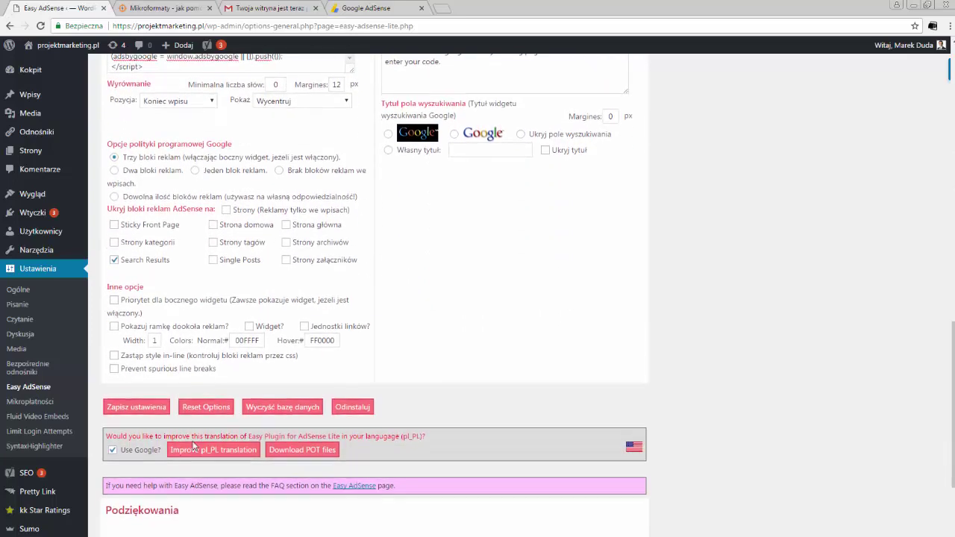
pyautogui.click(153, 406)
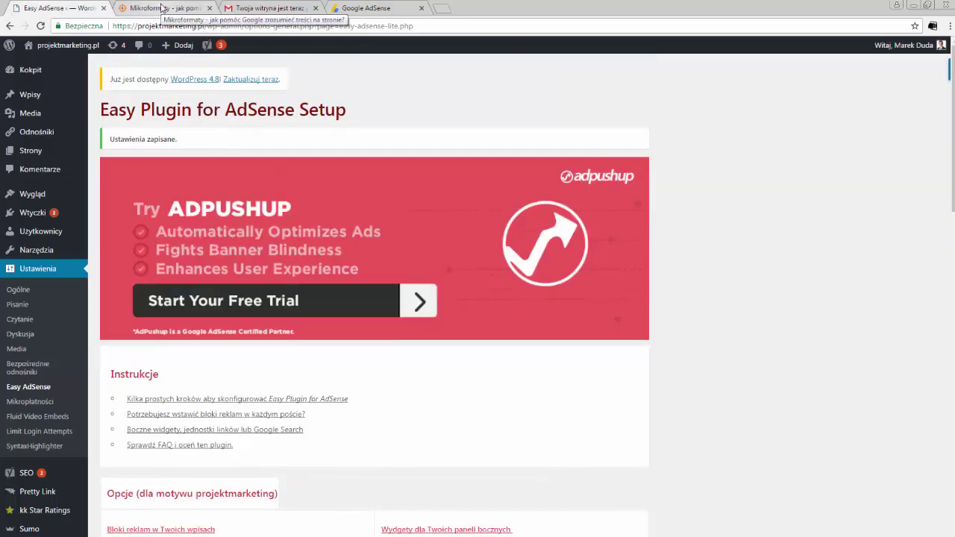
pyautogui.click(160, 8)
pyautogui.click(40, 27)
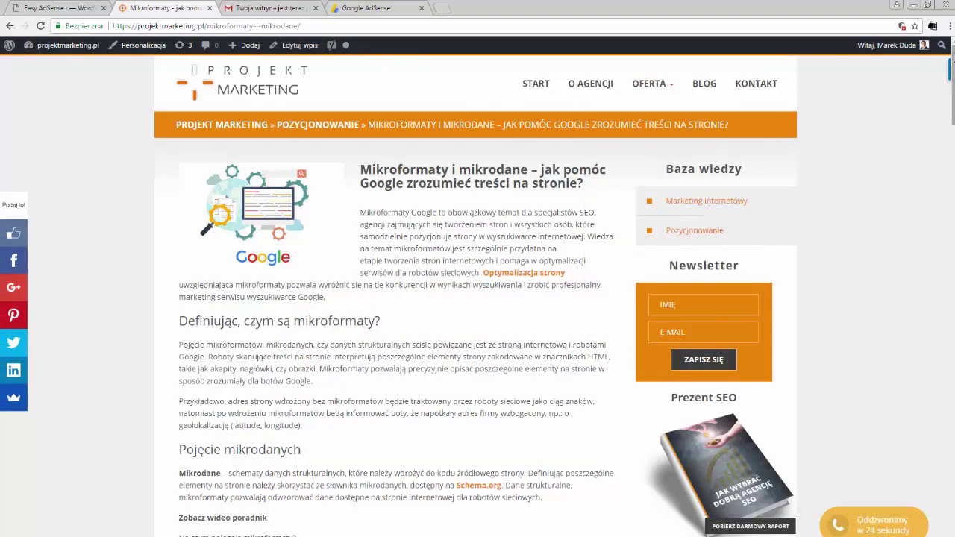
pyautogui.moveTo(952, 90); pyautogui.dragTo(940, 447)
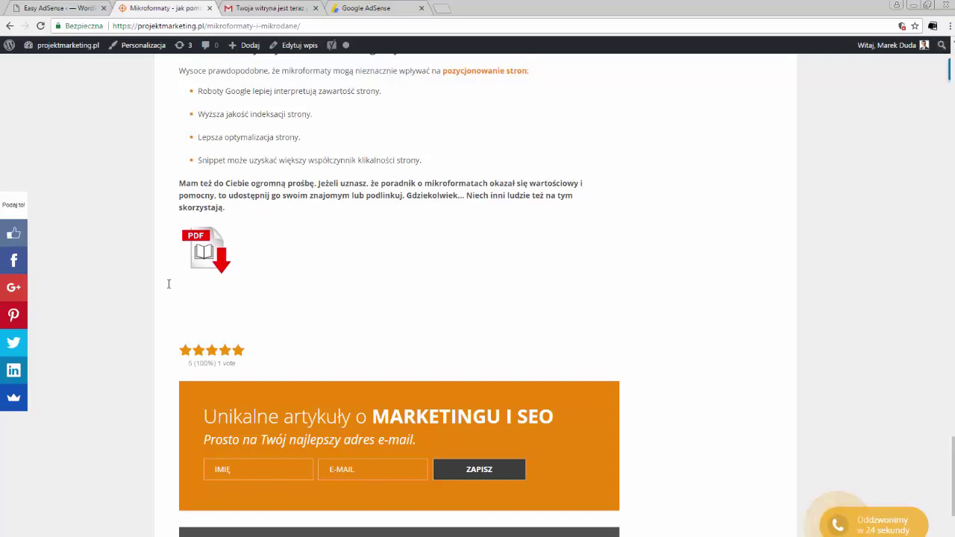
pyautogui.moveTo(168, 286); pyautogui.dragTo(198, 297)
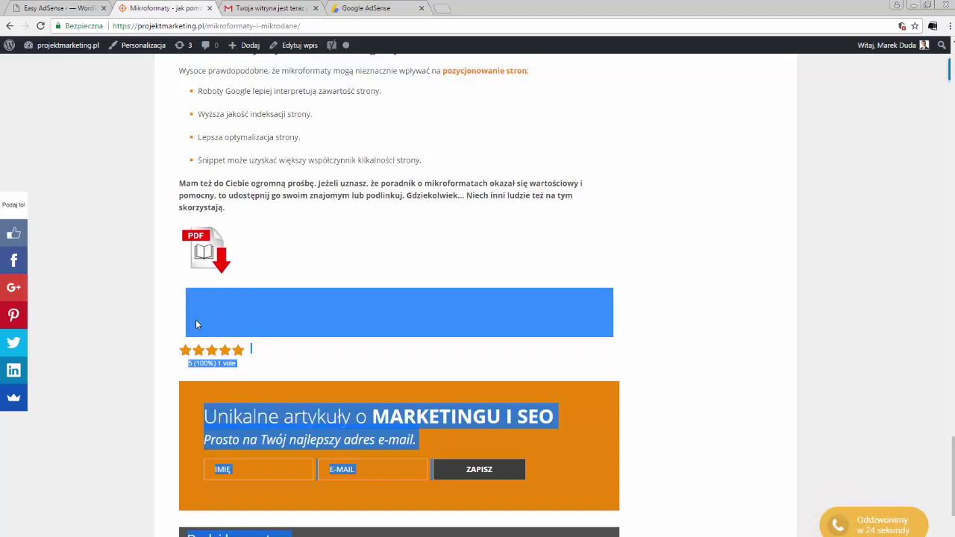
pyautogui.click(622, 268)
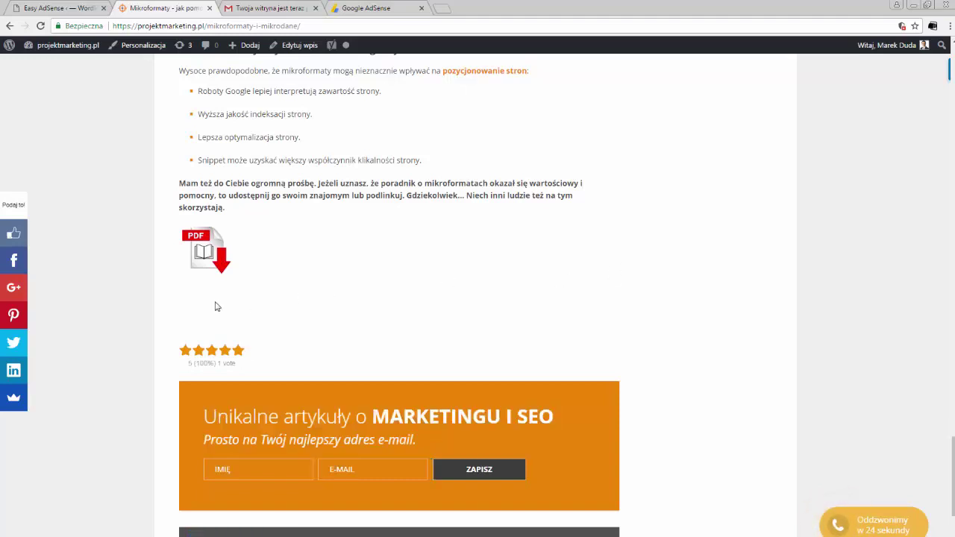
# Step: Drag-select the blank area under the PDF icon to reveal the empty ad block
pyautogui.moveTo(216, 306); pyautogui.dragTo(501, 295)
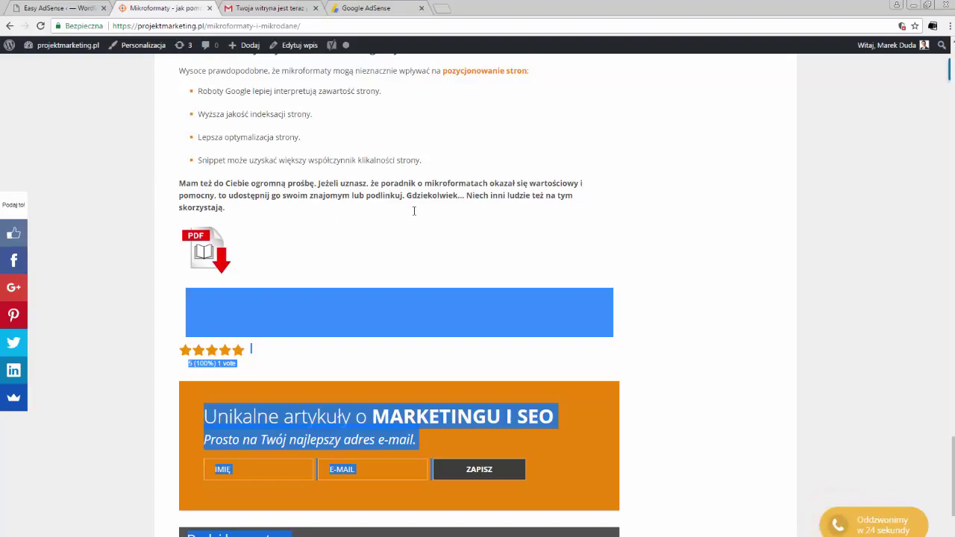
pyautogui.moveTo(950, 484); pyautogui.dragTo(951, 200)
pyautogui.scroll(-20, 773, 331)
pyautogui.scroll(4, 304, 381)
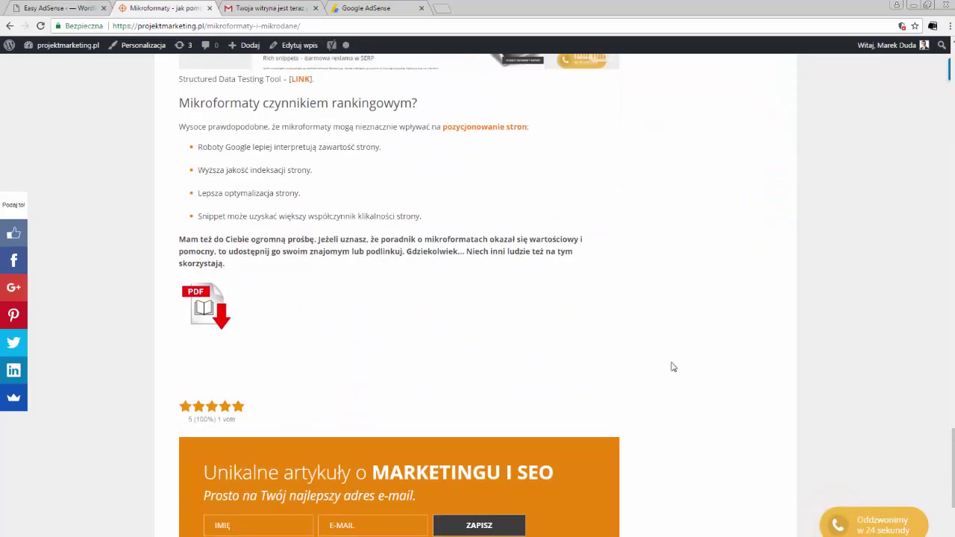
pyautogui.moveTo(951, 452); pyautogui.dragTo(951, 172)
pyautogui.scroll(10, 240, 116)
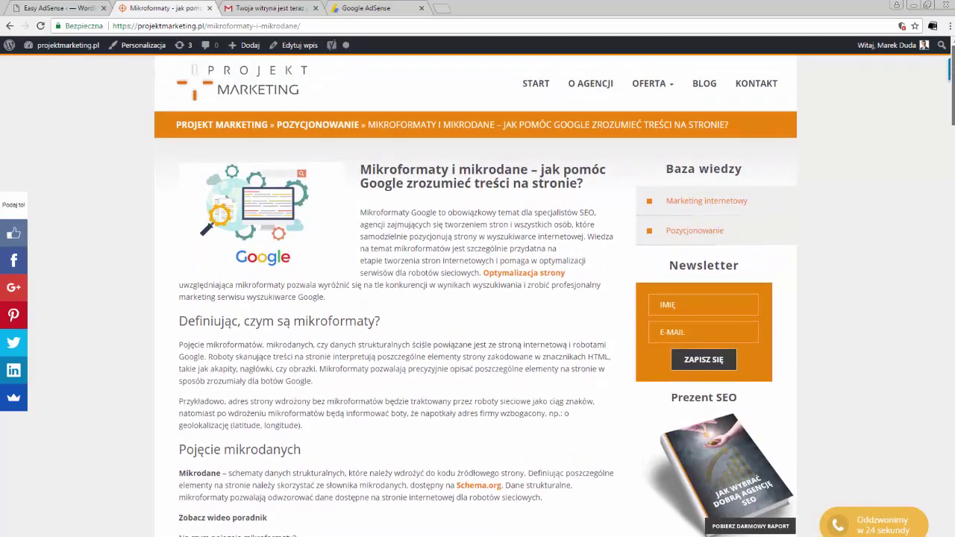
pyautogui.scroll(-4, 810, 258)
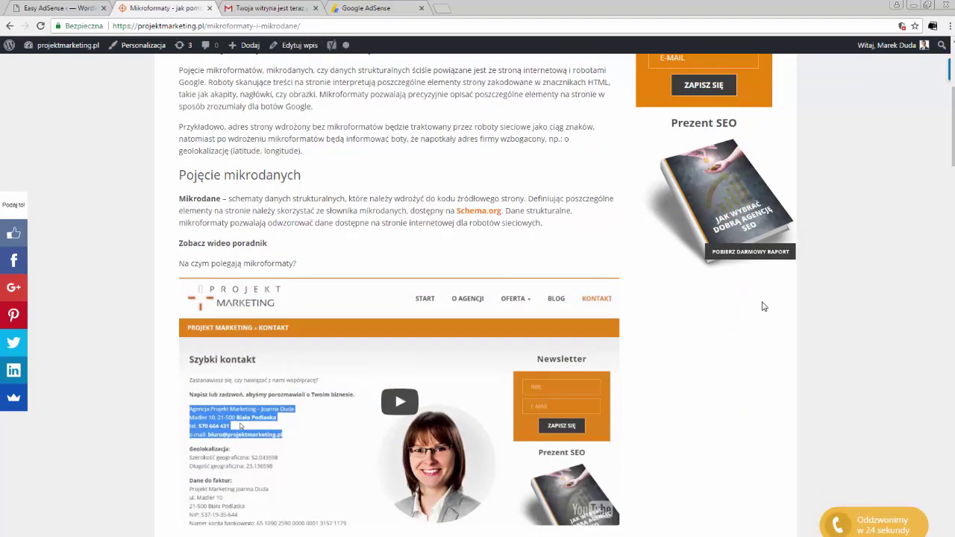
pyautogui.scroll(3, 629, 125)
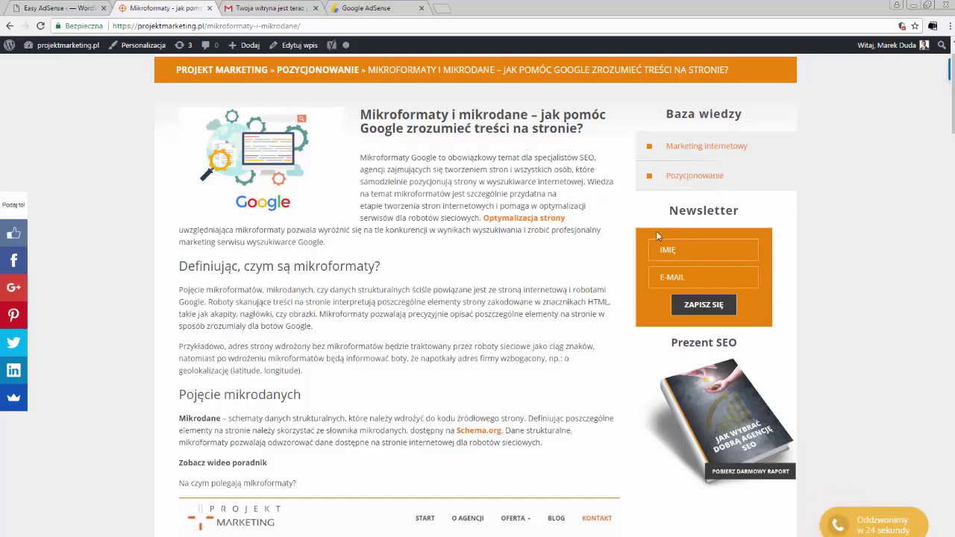
# Step: Inspect the sidebar Newsletter box, identify its div#raport container, then close DevTools
pyautogui.rightClick(657, 235)
pyautogui.click(693, 359)
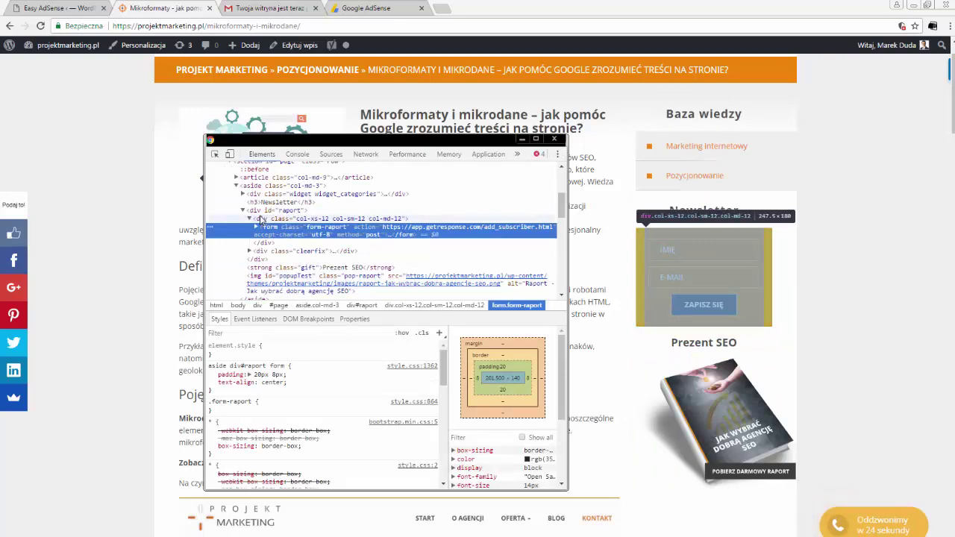
pyautogui.click(261, 218)
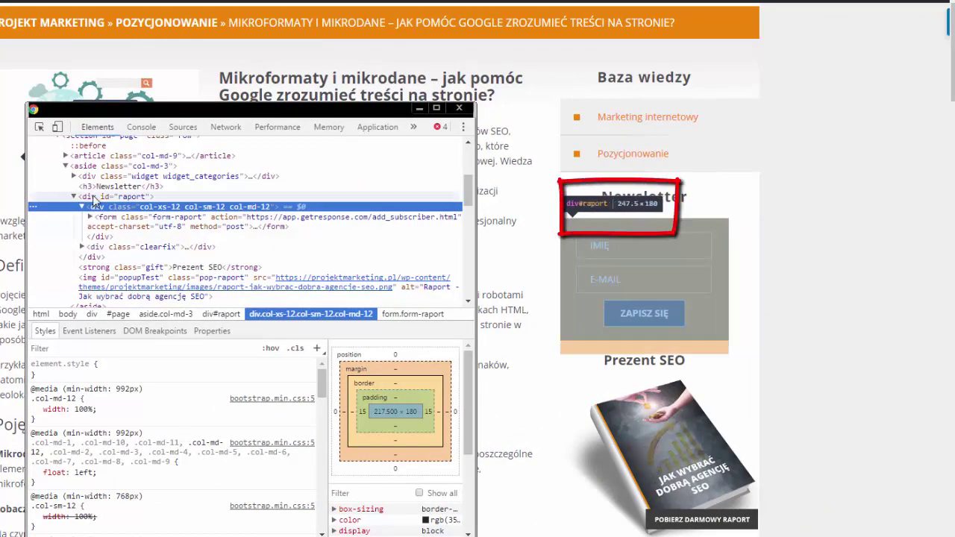
pyautogui.click(93, 199)
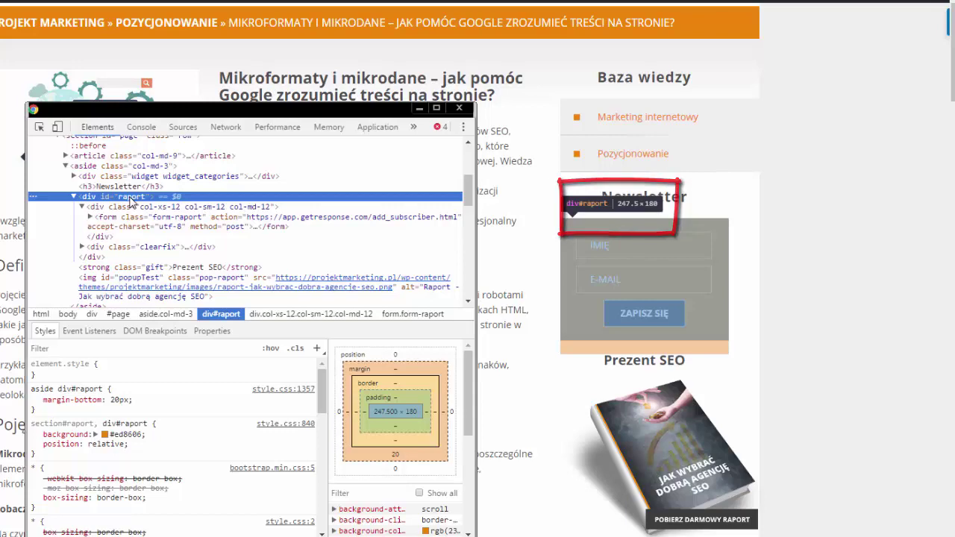
pyautogui.click(450, 109)
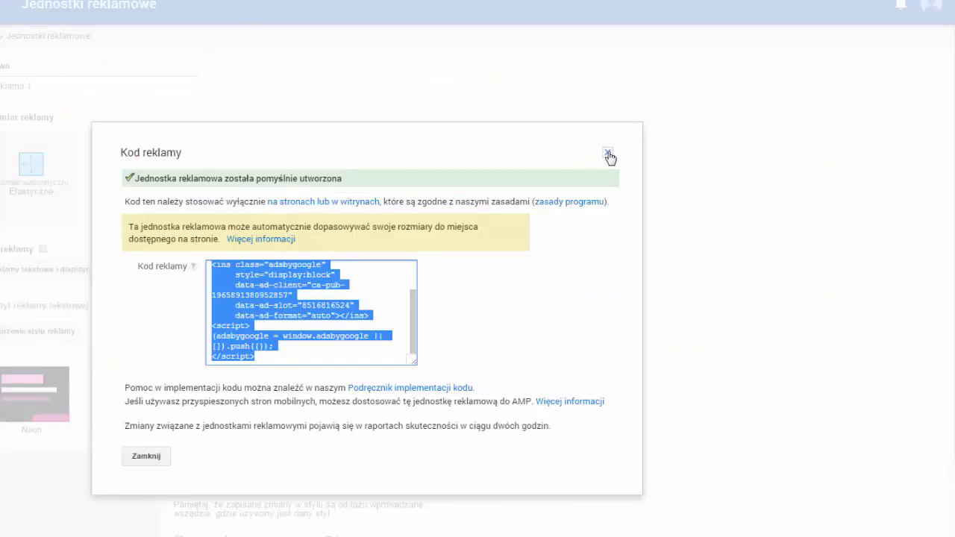
# Step: Close the Reklama 1 code dialog, review the Mikroformaty article, then return to the AdSense ad units
pyautogui.click(149, 459)
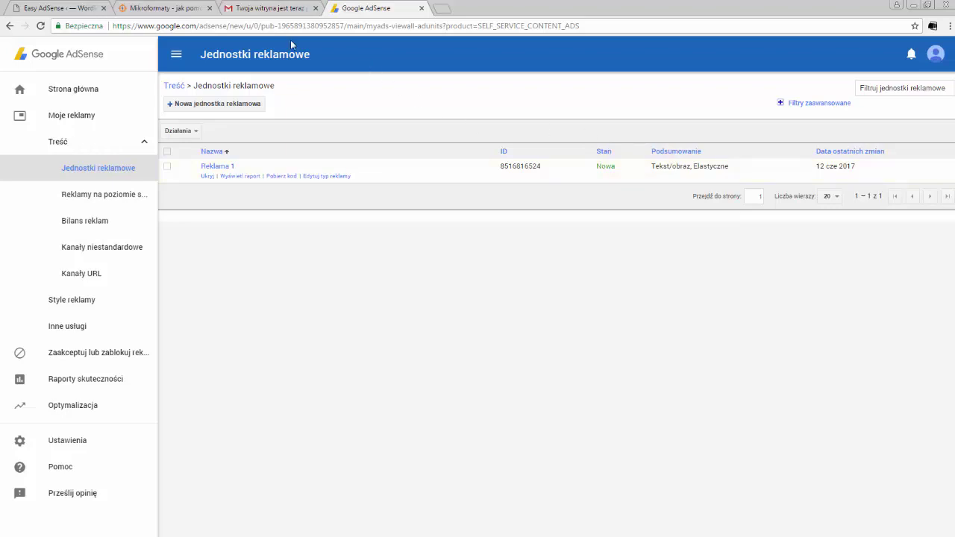
pyautogui.click(161, 9)
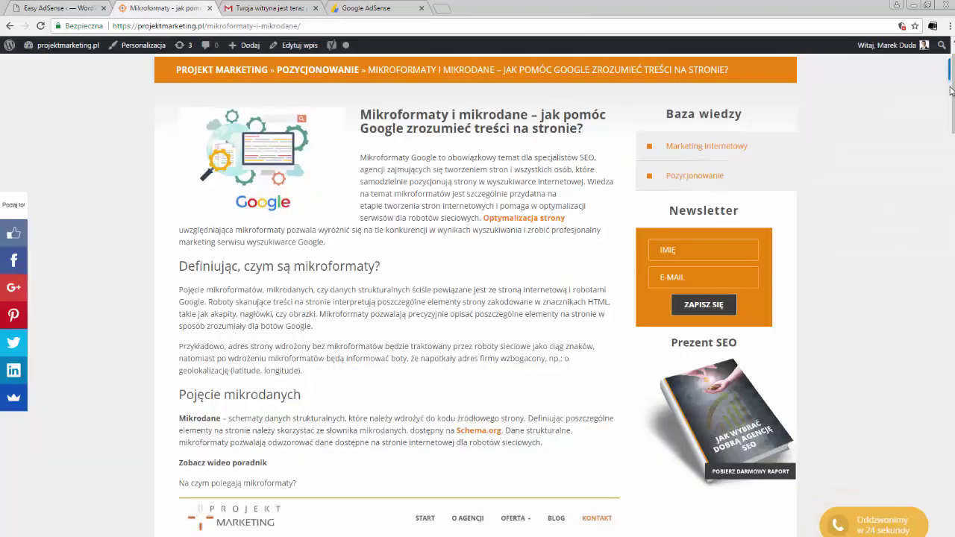
pyautogui.scroll(-20, 951, 89)
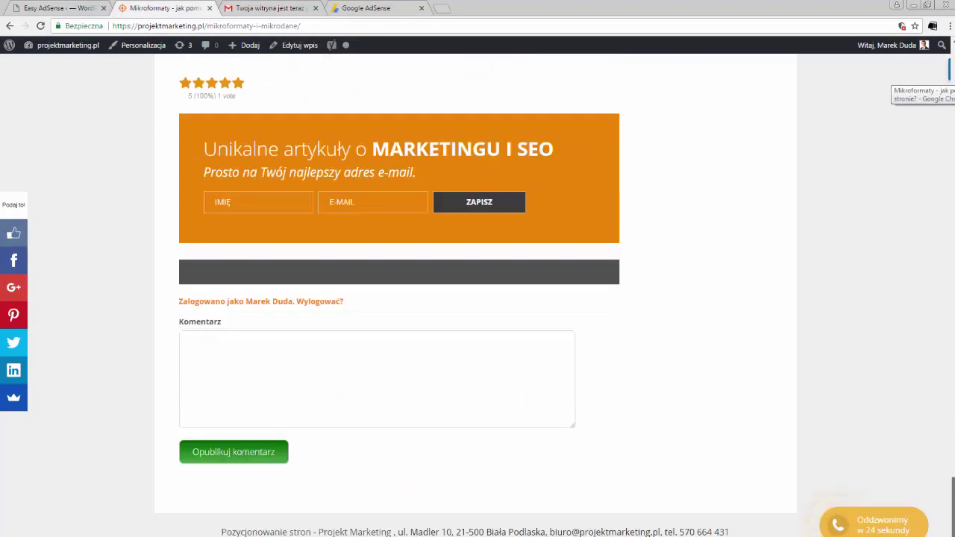
pyautogui.scroll(2, 476, 298)
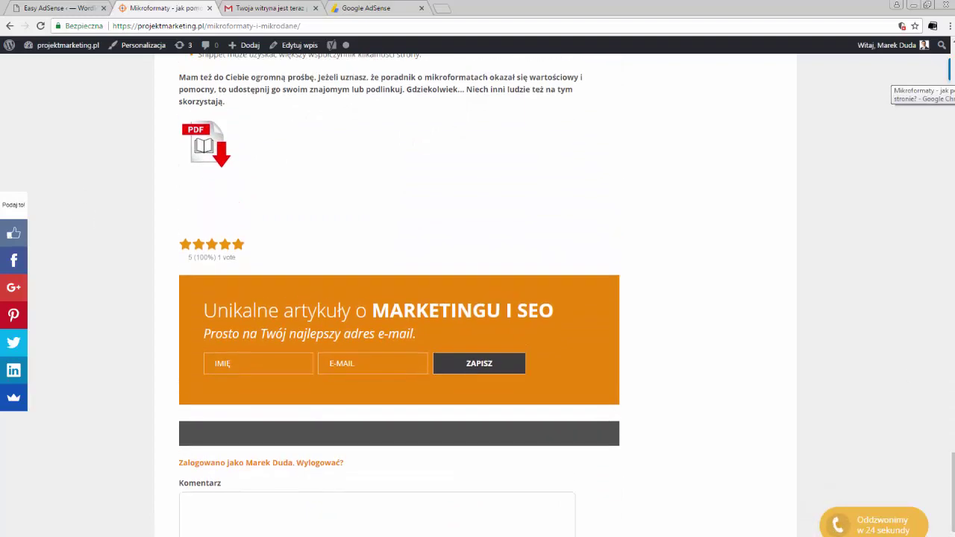
pyautogui.scroll(10, 839, 205)
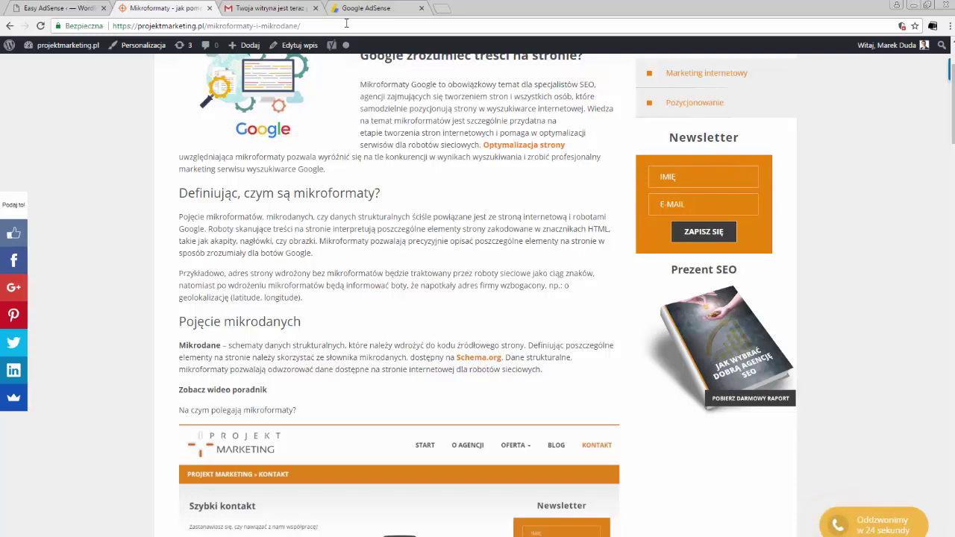
pyautogui.click(366, 8)
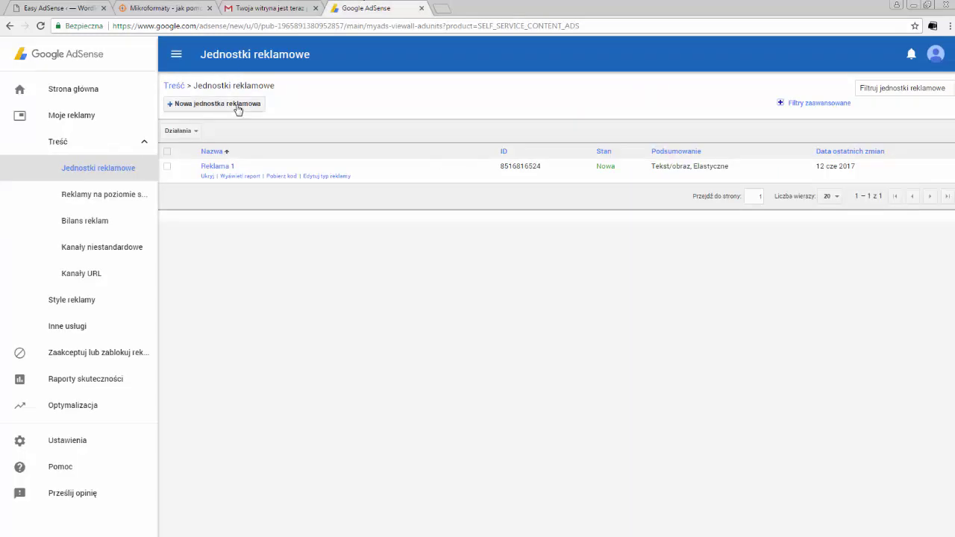
# Step: Start a new ad unit named 'Reklama 2 - Sidebar' sized 160×600 Szeroki wieżowiec
pyautogui.click(237, 106)
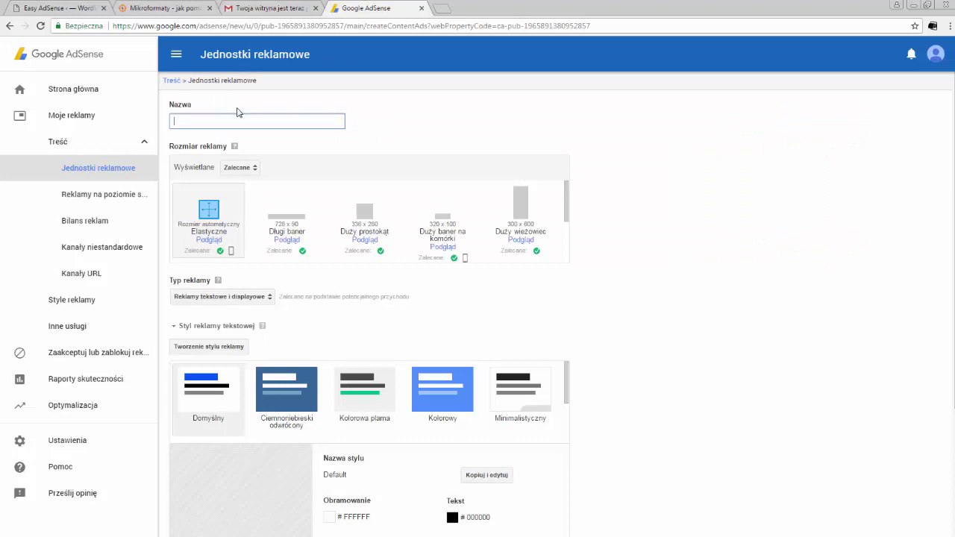
pyautogui.write('Reklama 2 - Sid')
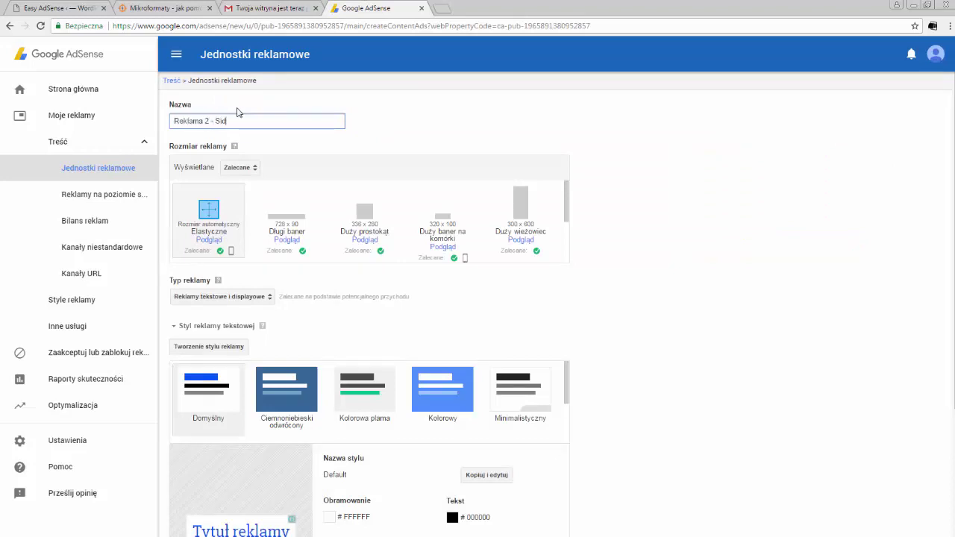
pyautogui.write('ebar')
pyautogui.moveTo(564, 201)
pyautogui.mouseDown()
pyautogui.moveTo(565, 237)
pyautogui.moveTo(563, 191)
pyautogui.mouseUp()
pyautogui.click(252, 169)
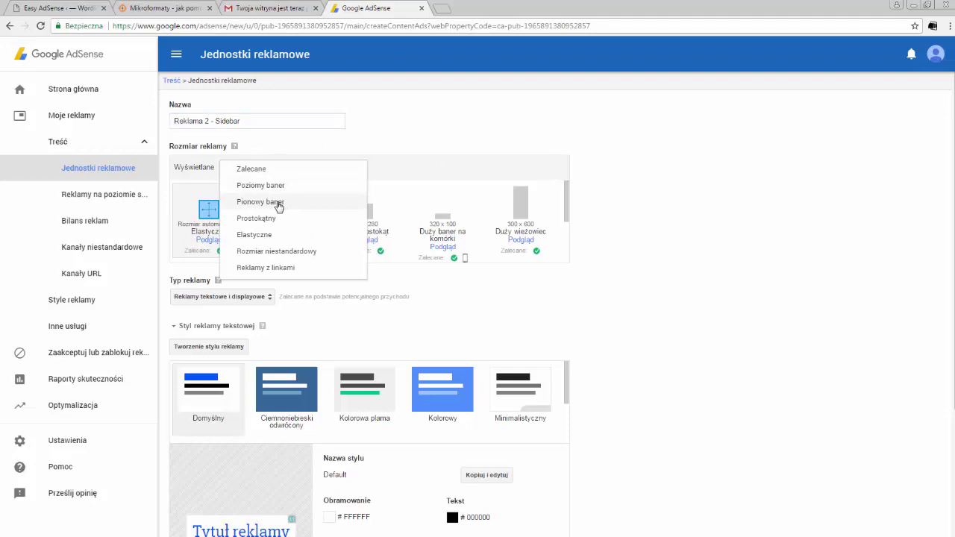
pyautogui.click(280, 203)
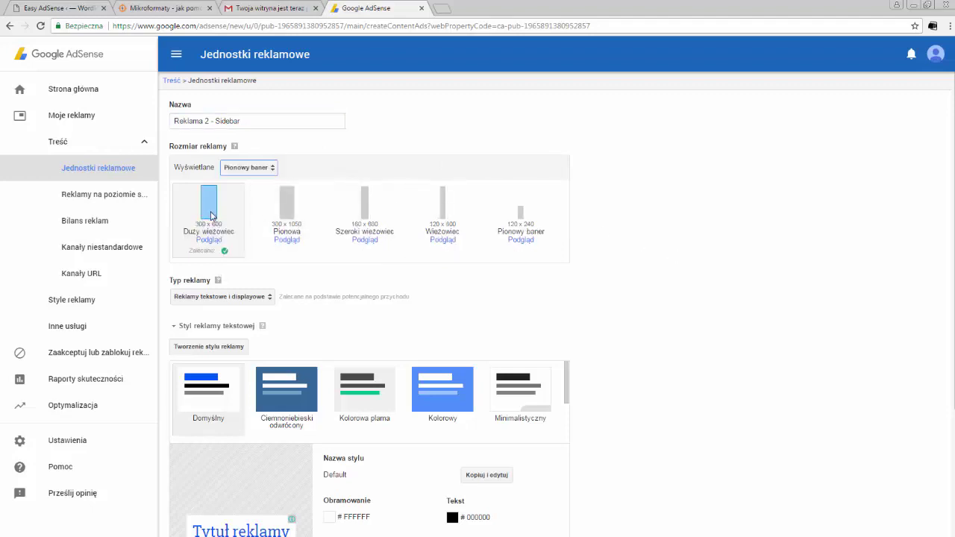
pyautogui.click(368, 207)
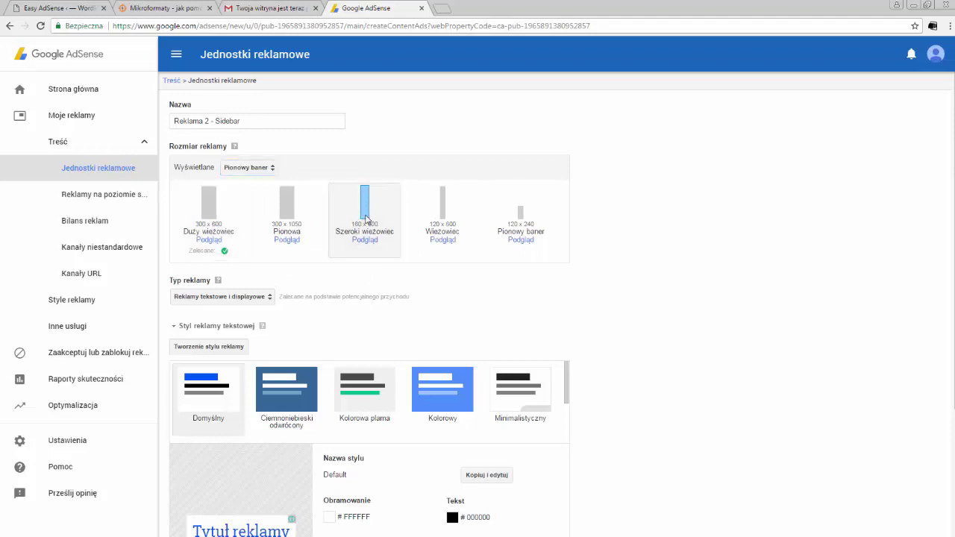
# Step: Apply the Projekt Marketing ad style and save the unit to get its code
pyautogui.scroll(-2, 673, 249)
pyautogui.scroll(-1, 429, 236)
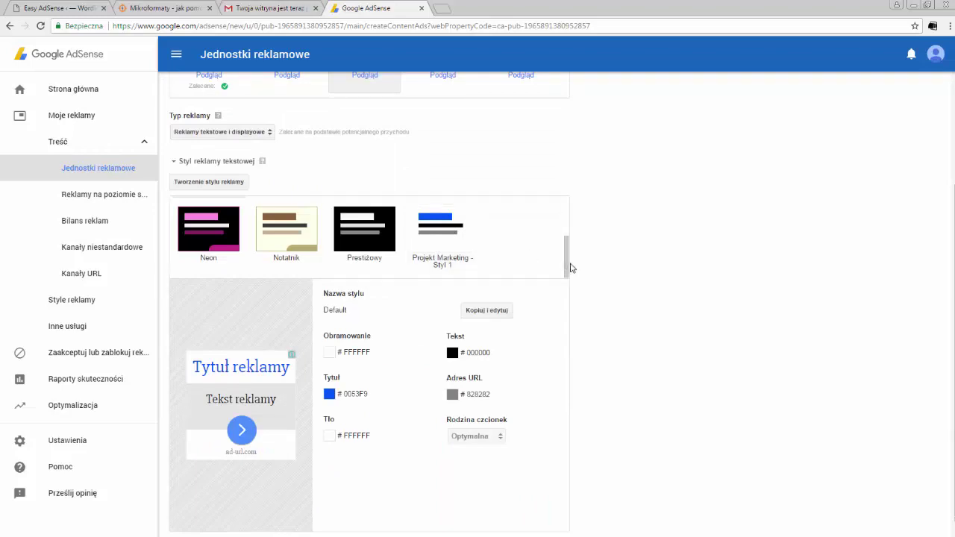
pyautogui.click(438, 238)
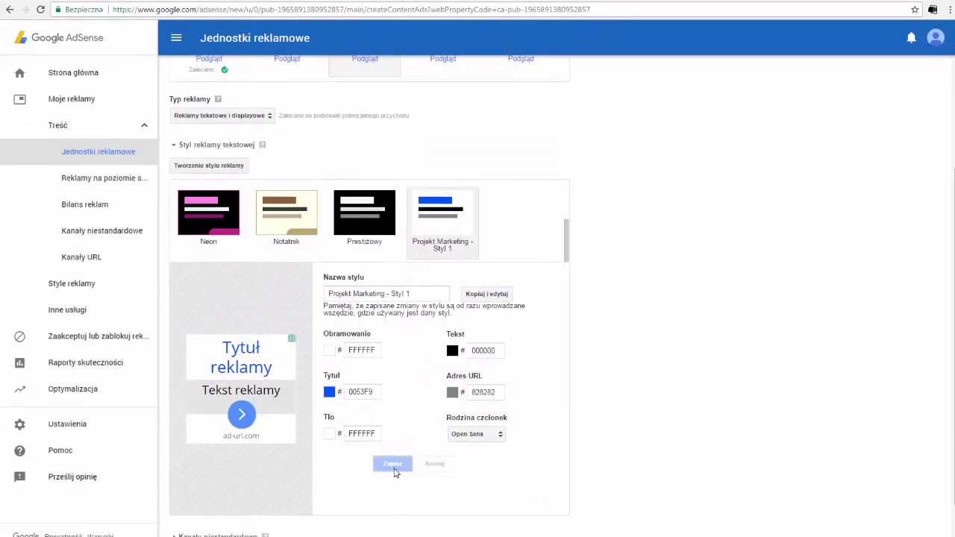
pyautogui.scroll(-2, 394, 473)
pyautogui.click(203, 522)
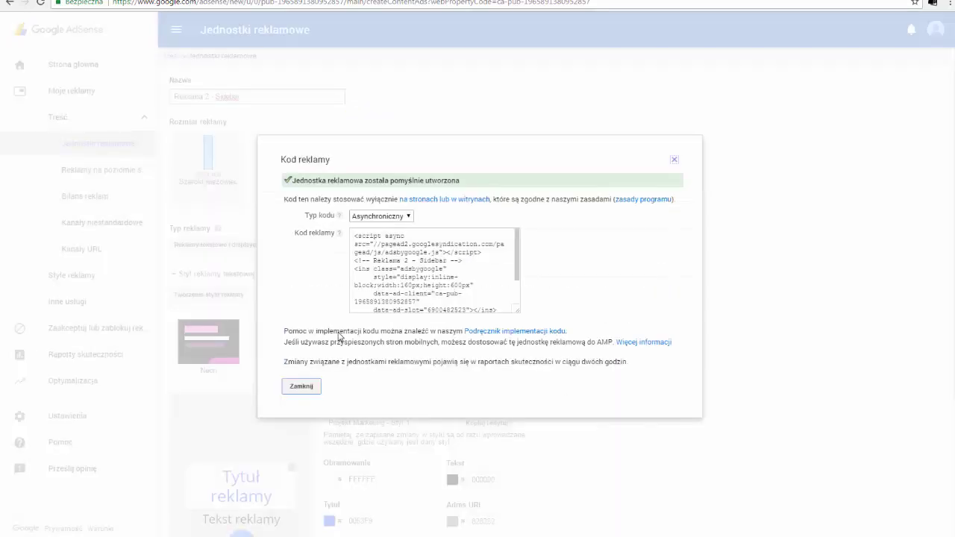
# Step: Look over the Reklama 2 - Sidebar ad code, then return to the Easy AdSense setup page
pyautogui.moveTo(517, 269); pyautogui.dragTo(517, 291)
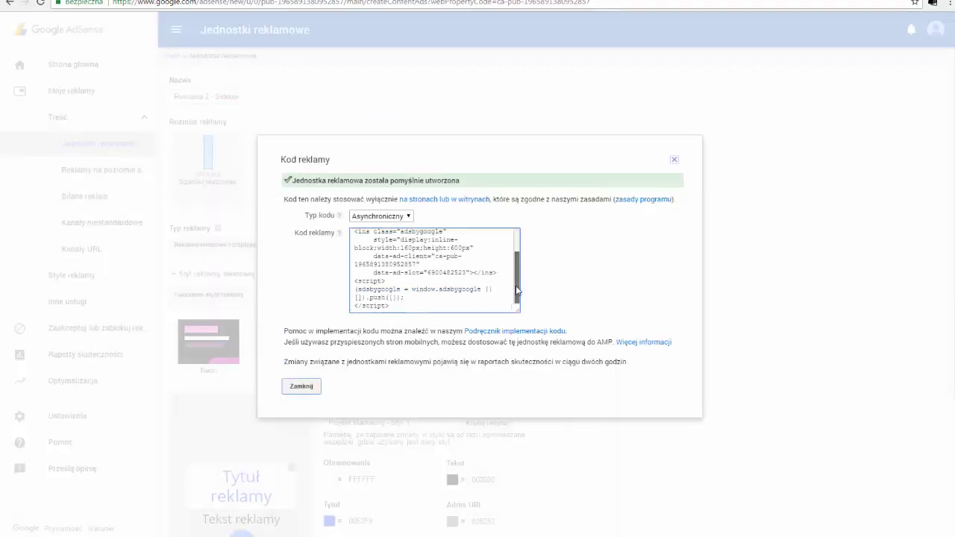
pyautogui.scroll(3, 422, 244)
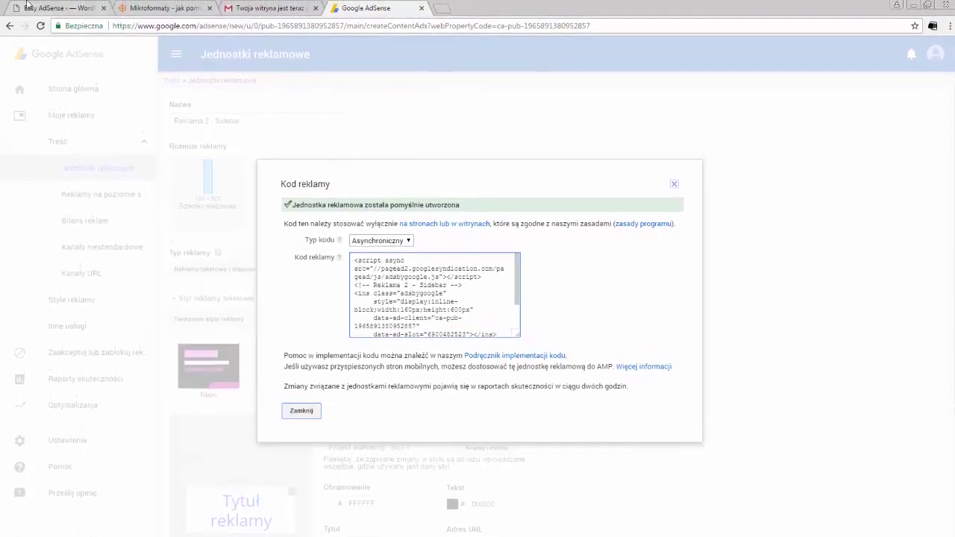
pyautogui.click(42, 8)
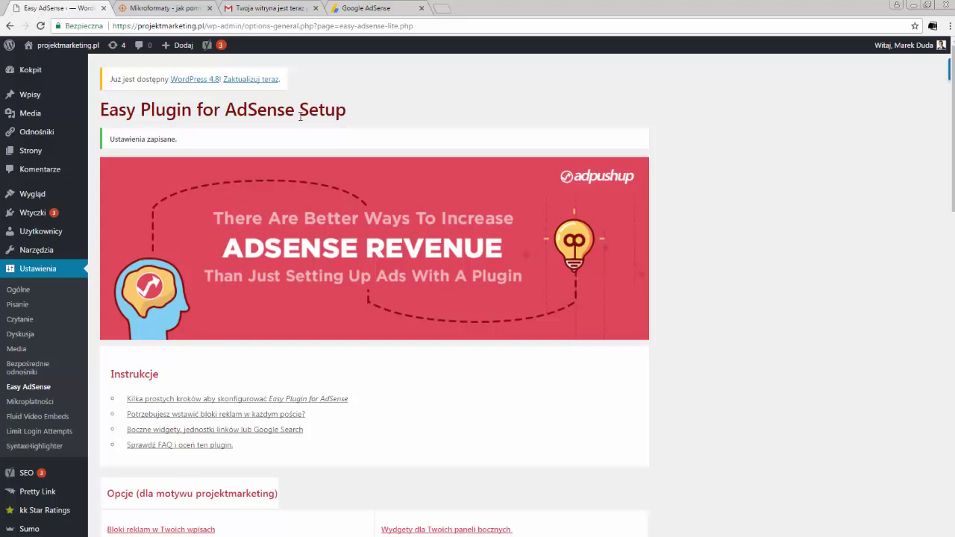
pyautogui.scroll(-5, 699, 232)
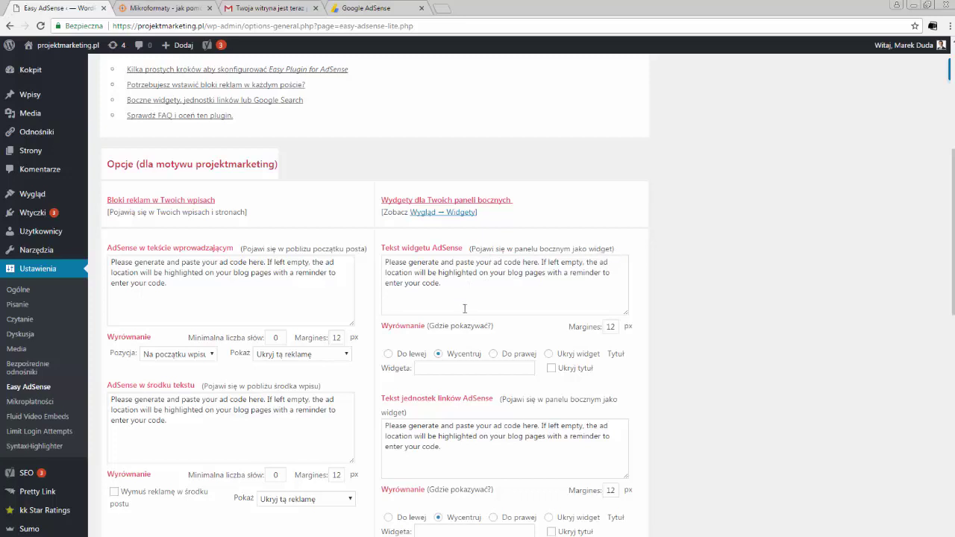
# Step: Add the Easy AdSense: Google Ads widget to the Widget Prawa Kolumna sidebar
pyautogui.middleClick(446, 214)
pyautogui.hotkey('ctrl', 'Tab')
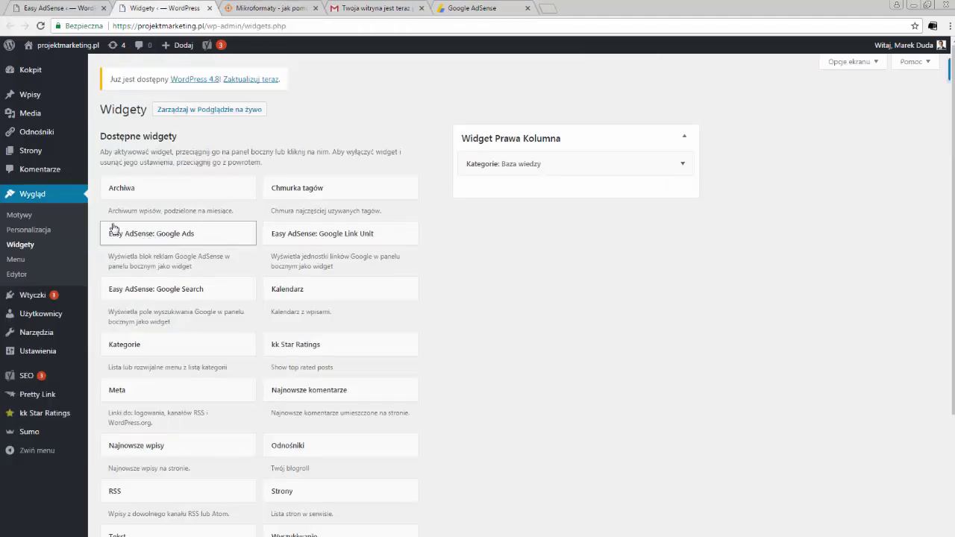
pyautogui.moveTo(153, 237); pyautogui.dragTo(525, 188)
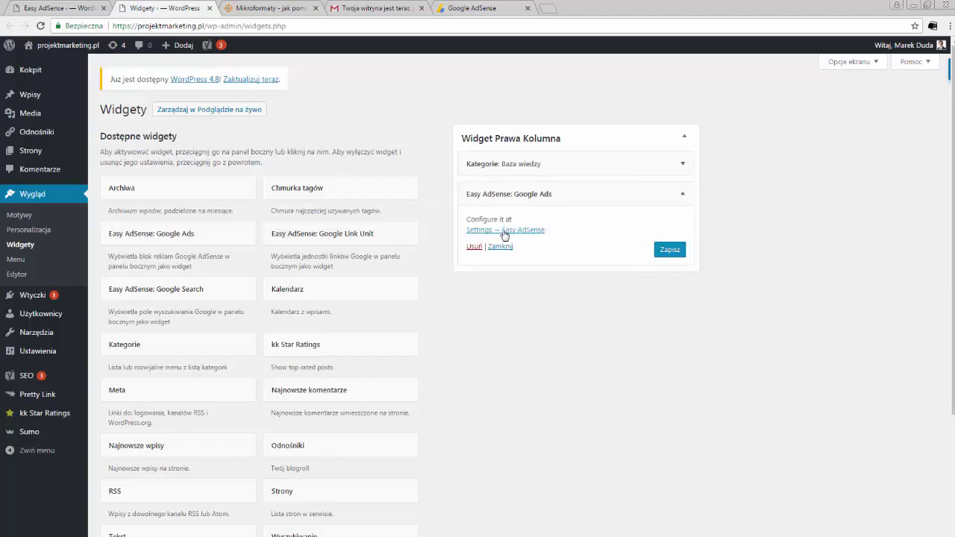
pyautogui.click(521, 230)
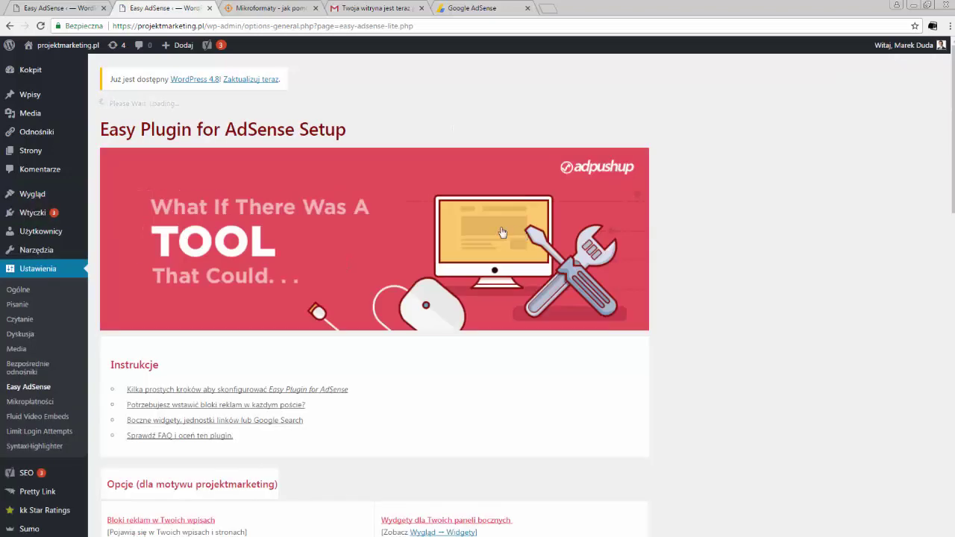
pyautogui.scroll(-4, 502, 232)
pyautogui.click(476, 311)
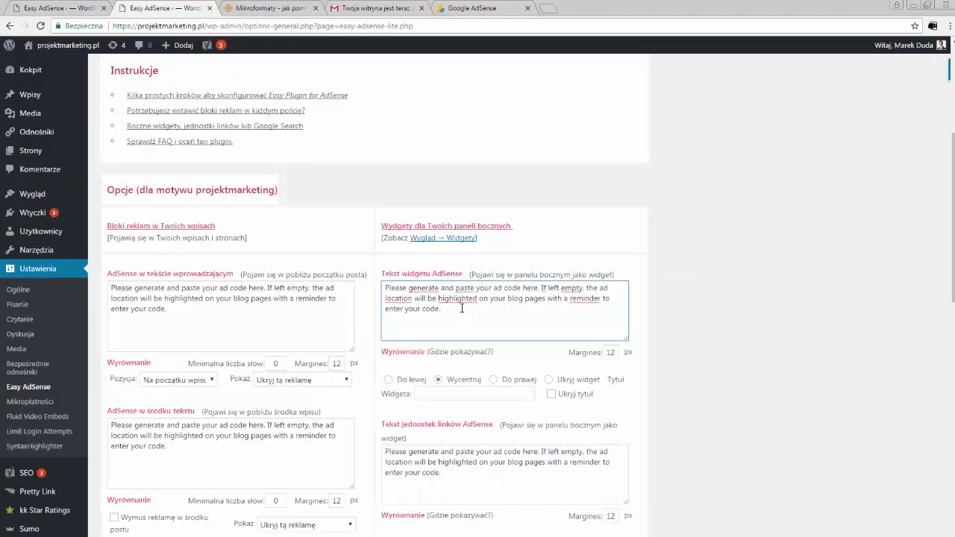
# Step: Copy the Reklama 2 - Sidebar ad code from AdSense for the widget
pyautogui.hotkey('ctrl', '5')
pyautogui.rightClick(378, 268)
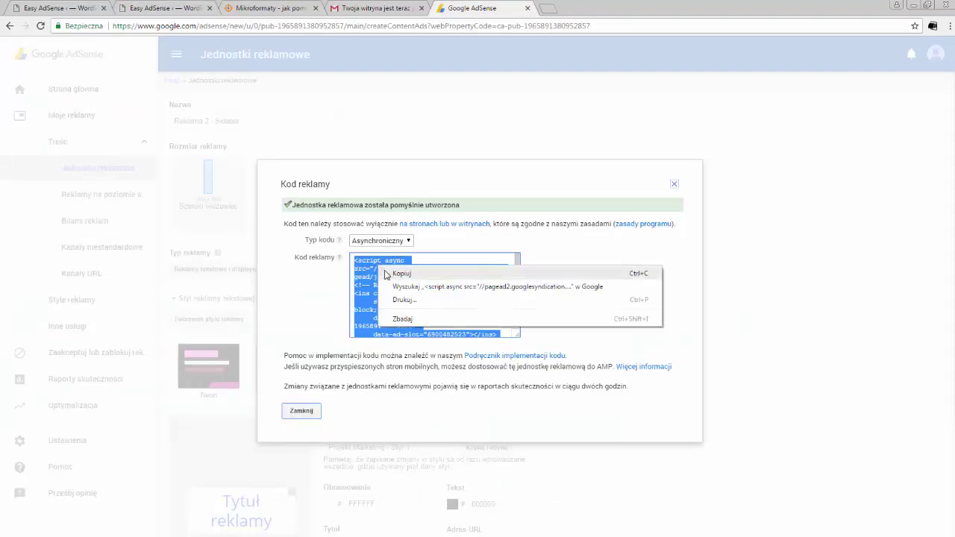
pyautogui.click(393, 273)
pyautogui.moveTo(516, 274); pyautogui.dragTo(517, 298)
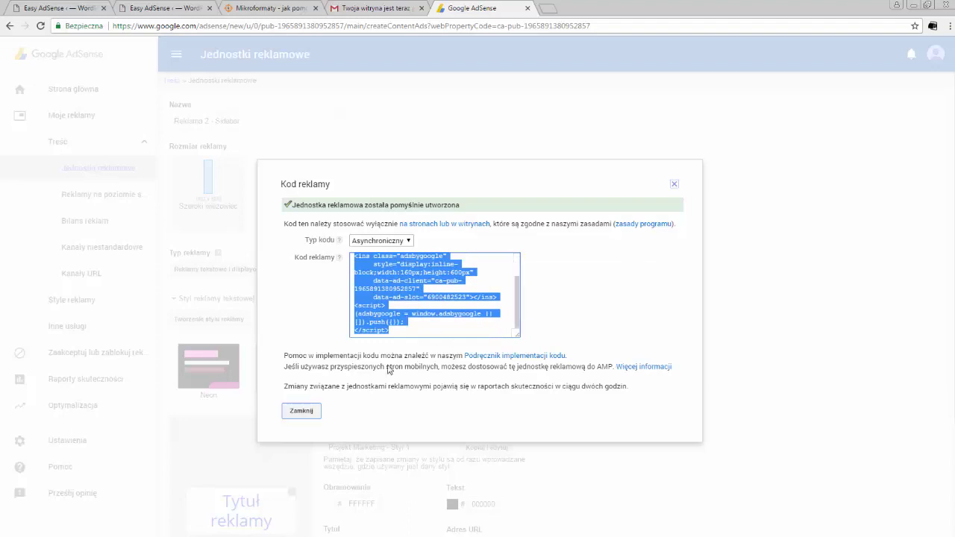
pyautogui.hotkey('ctrl', '2')
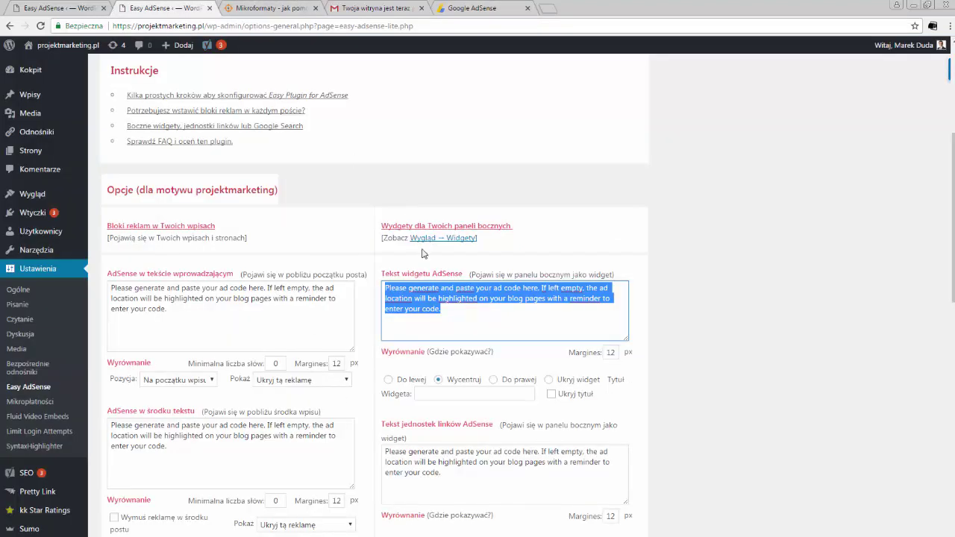
# Step: Paste the sidebar ad code into Tekst widgetu AdSense and save the settings
pyautogui.hotkey('ctrl', 'v')
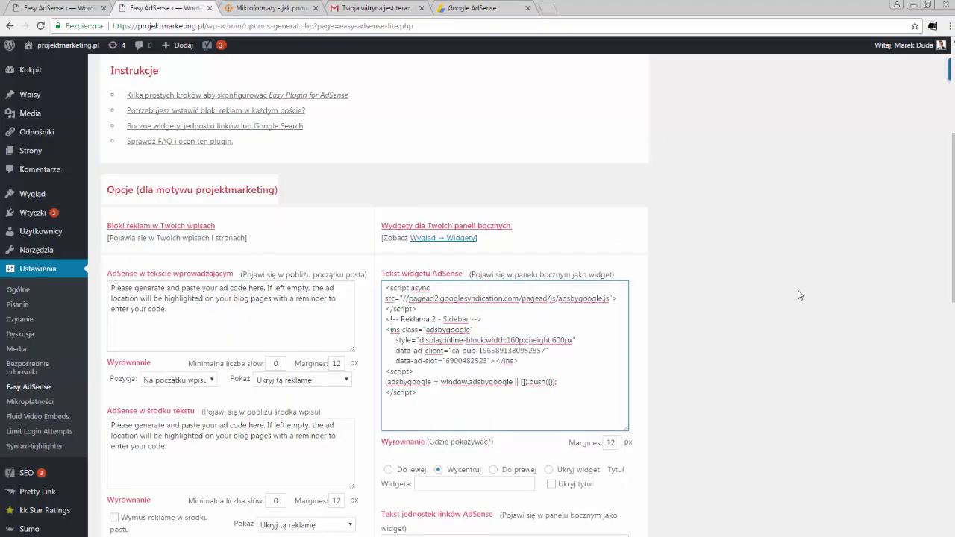
pyautogui.scroll(-10, 138, 226)
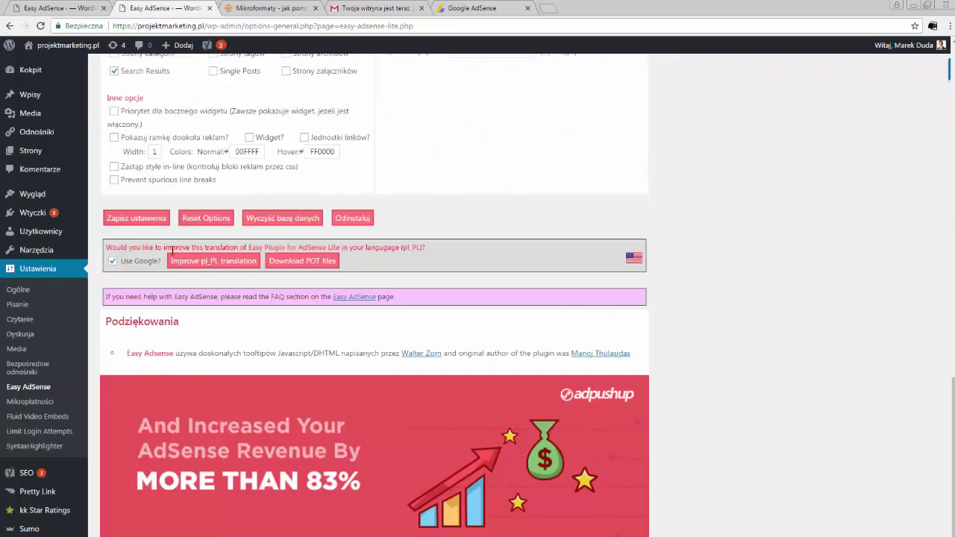
pyautogui.click(137, 218)
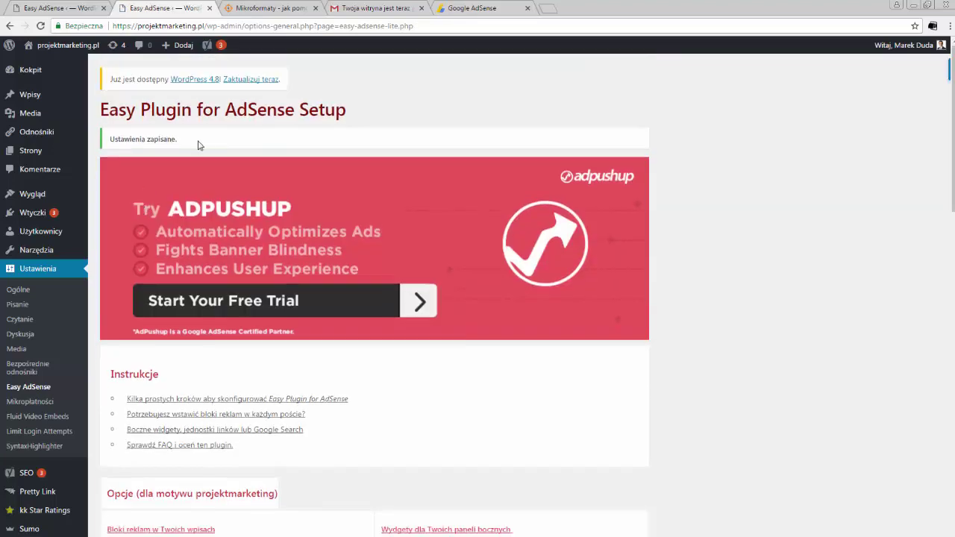
# Step: Reload the article and check the new Linki sponsorowane sidebar ad block
pyautogui.click(273, 11)
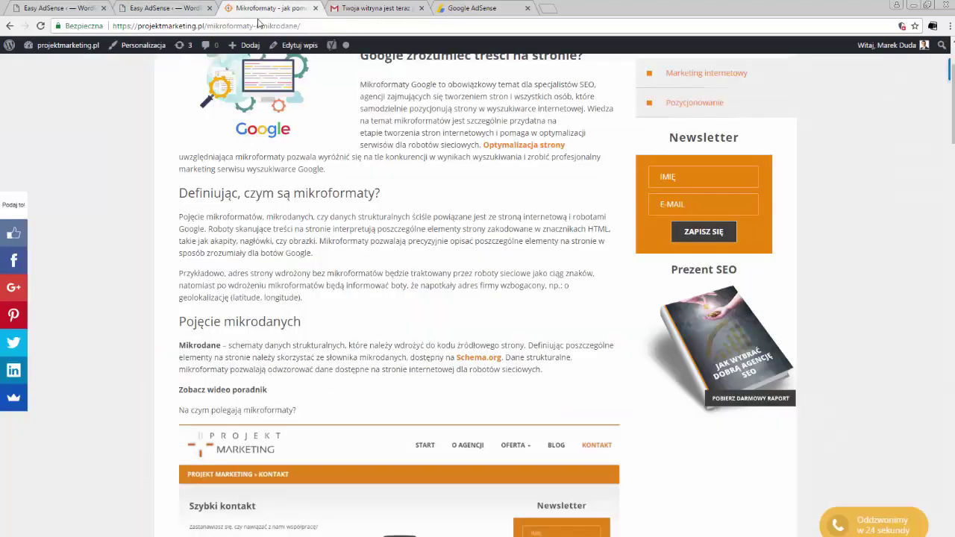
pyautogui.click(41, 27)
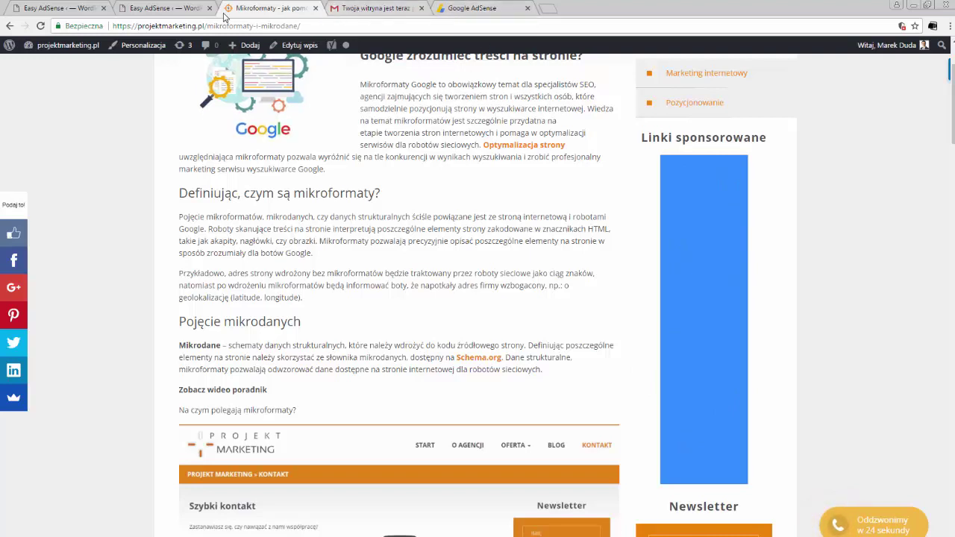
pyautogui.moveTo(640, 138); pyautogui.dragTo(773, 150)
# Step: Turn on Ukryj tytuł for the sidebar widget and save the plugin settings
pyautogui.click(120, 8)
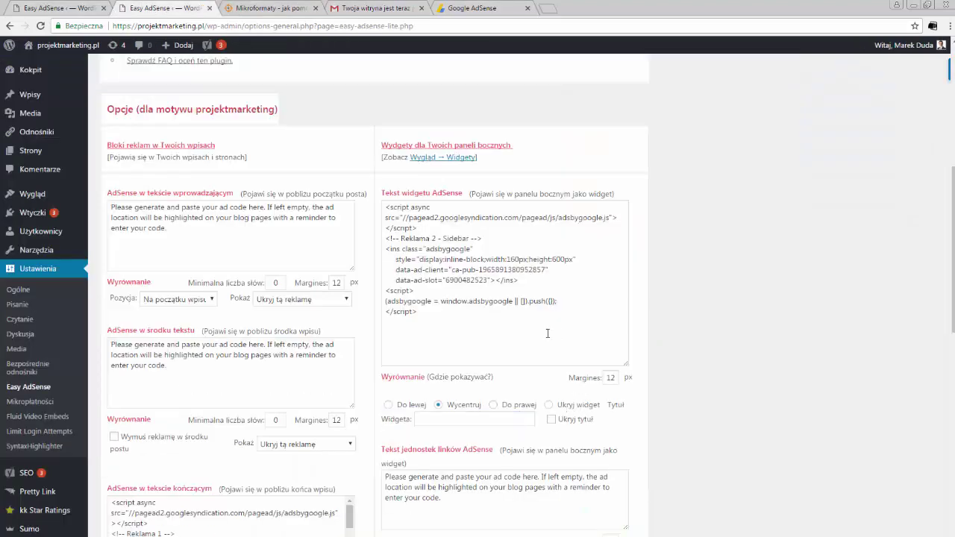
pyautogui.click(552, 420)
pyautogui.moveTo(951, 326); pyautogui.dragTo(952, 522)
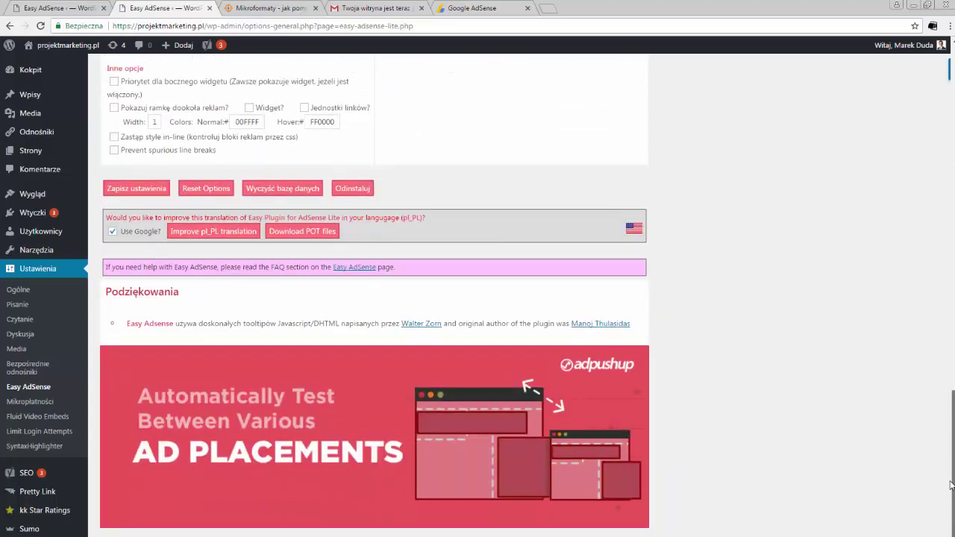
pyautogui.click(162, 194)
# Step: Reload the article to confirm the Linki sponsorowane heading is gone
pyautogui.click(268, 8)
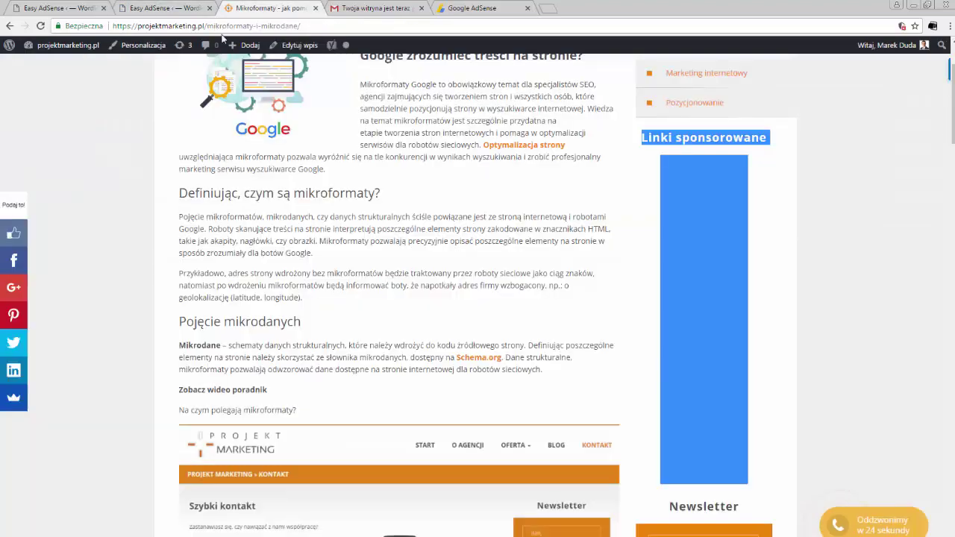
pyautogui.click(229, 28)
pyautogui.press('Return')
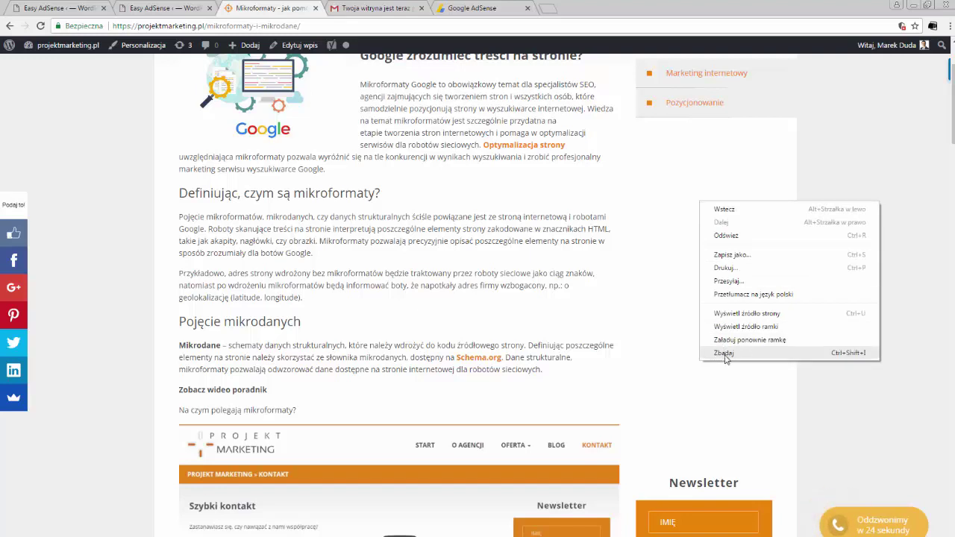
# Step: Inspect the sidebar ad's code on the article, then close the AdSense ad-code dialog
pyautogui.click(724, 353)
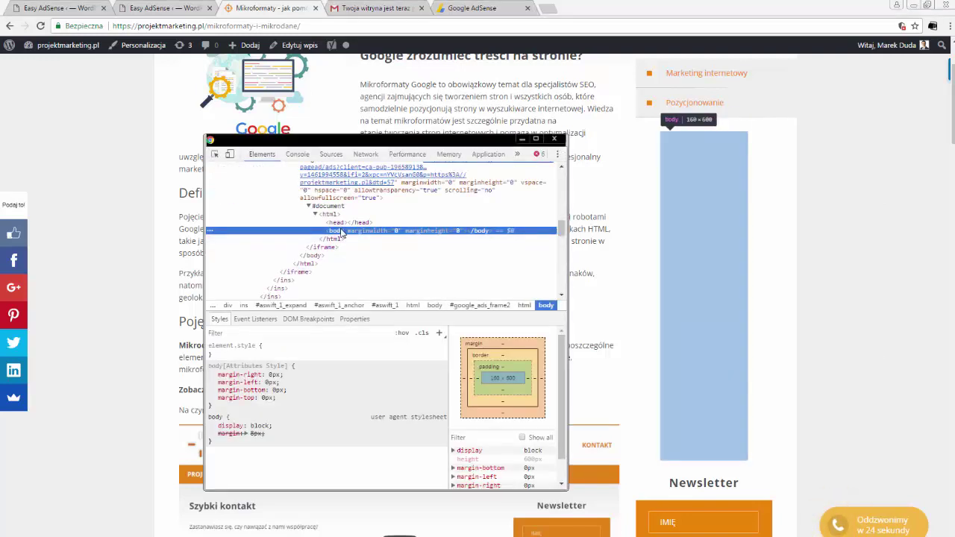
pyautogui.click(554, 139)
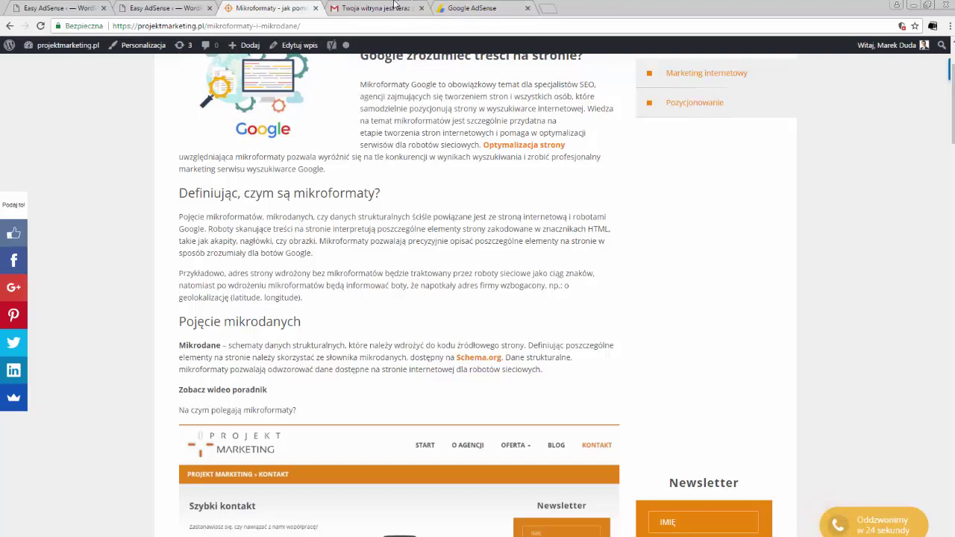
pyautogui.click(478, 11)
pyautogui.click(298, 411)
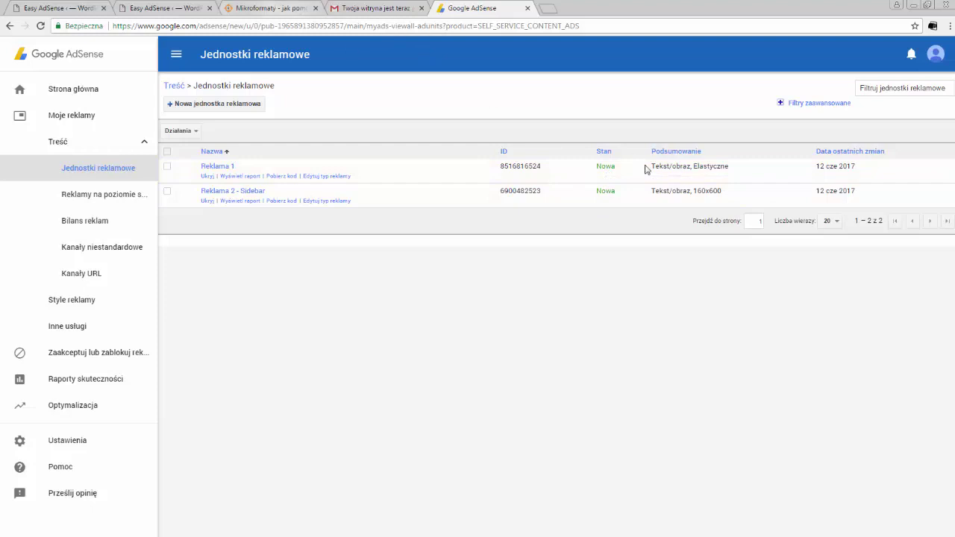
# Step: Reload the Mikroformaty article and check the live AdSense ad under Baza wiedzy
pyautogui.click(293, 12)
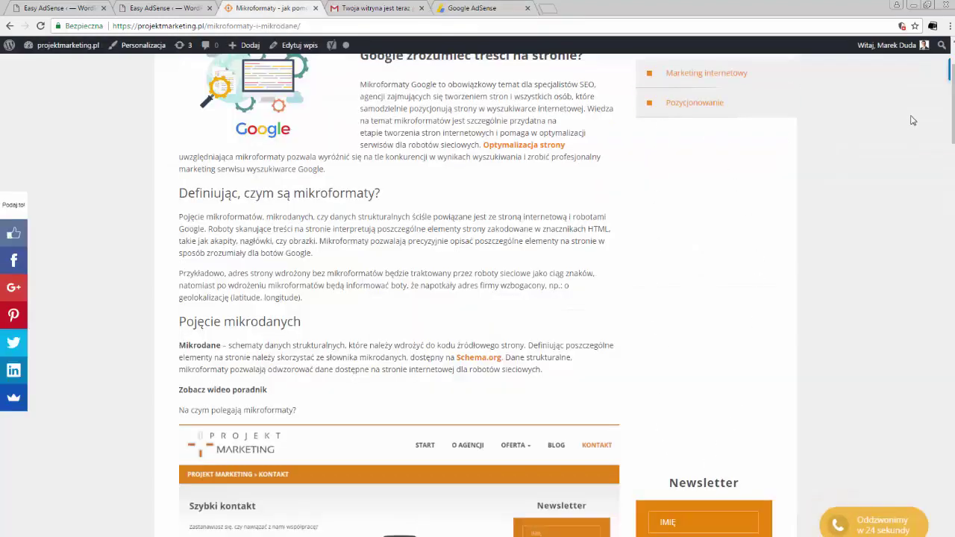
pyautogui.scroll(-9, 911, 120)
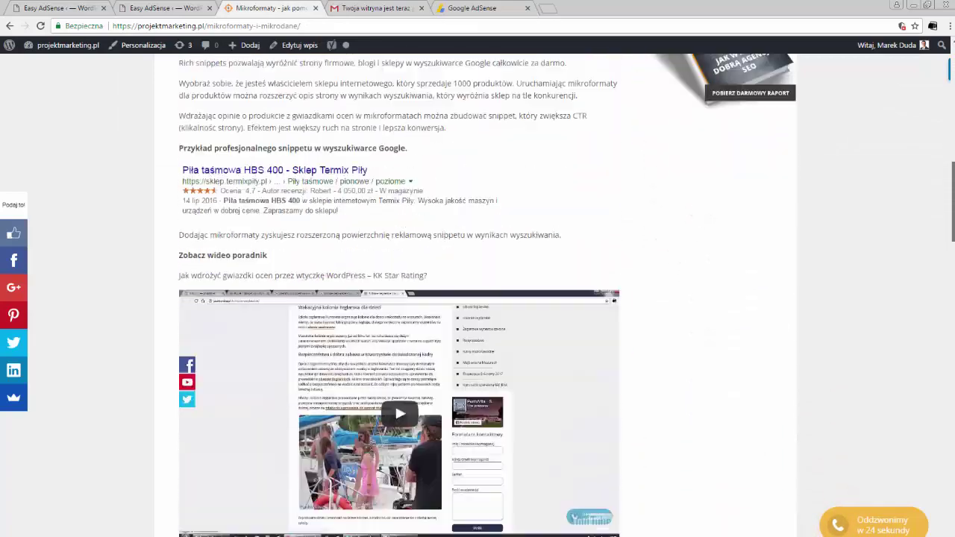
pyautogui.scroll(-15, 187, 137)
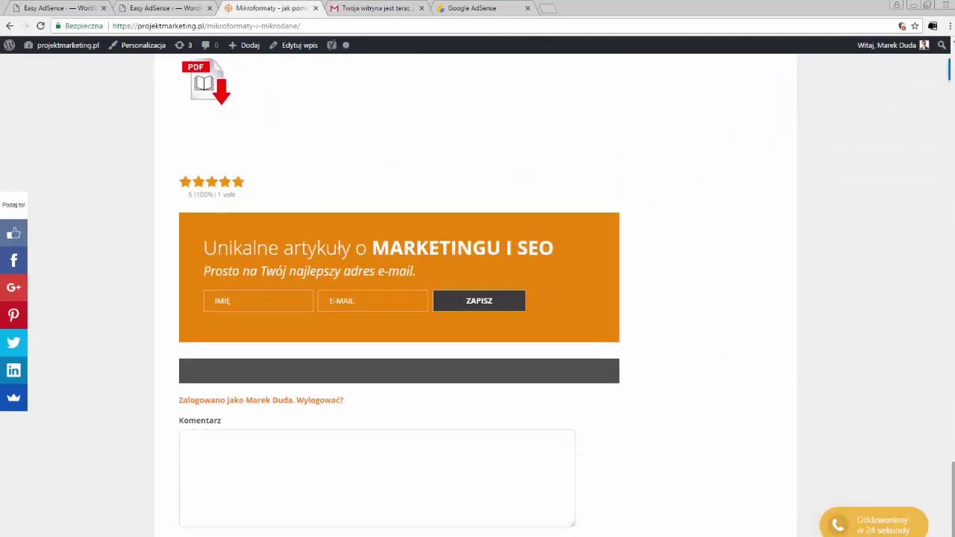
pyautogui.scroll(20, 669, 257)
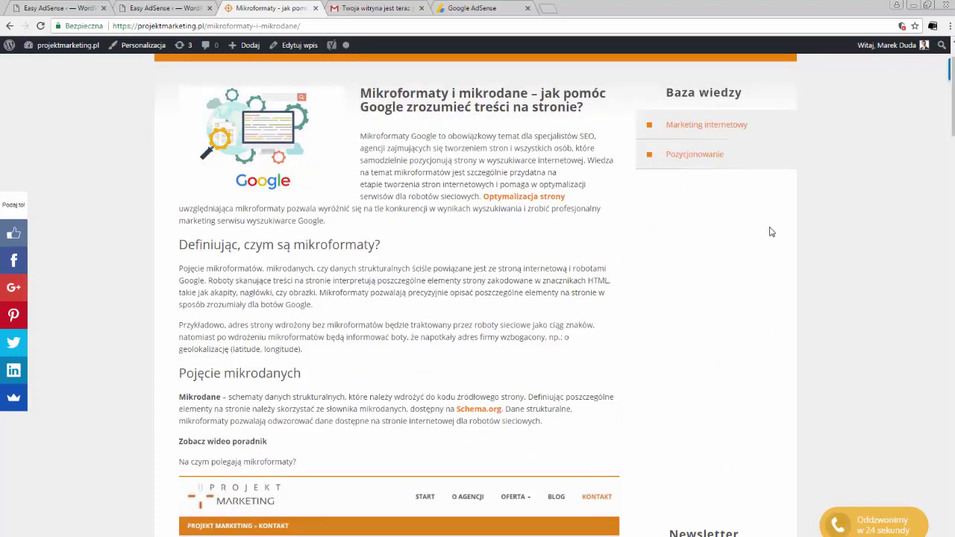
pyautogui.click(311, 27)
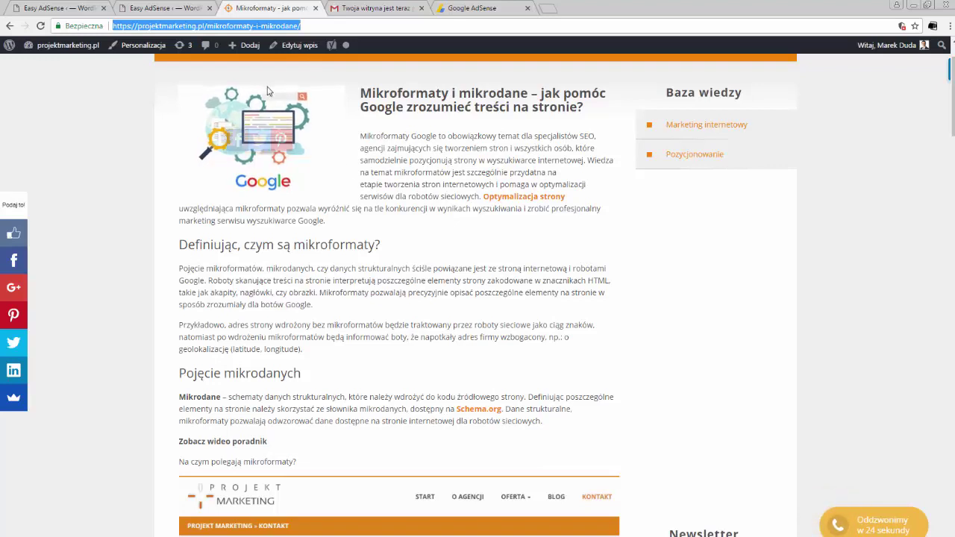
pyautogui.scroll(1, 246, 136)
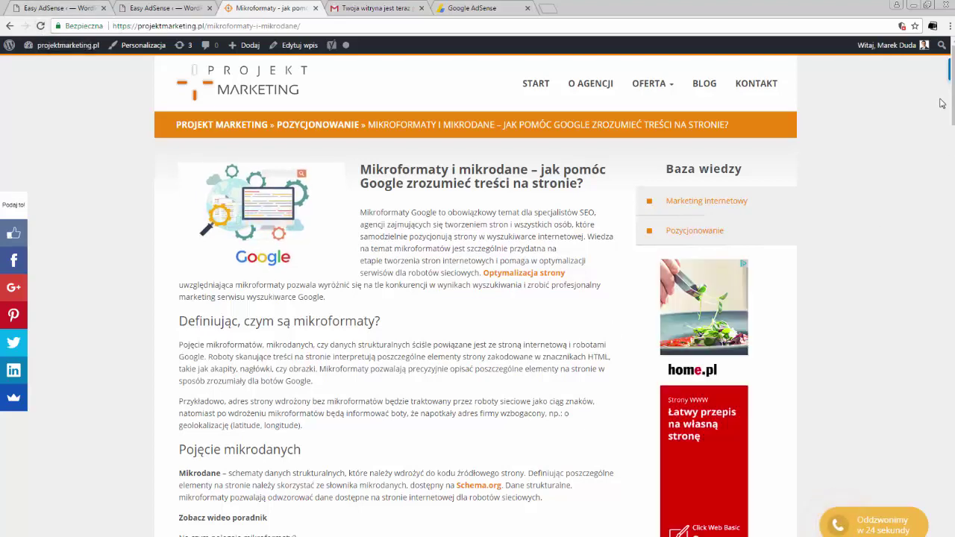
pyautogui.scroll(-2, 774, 151)
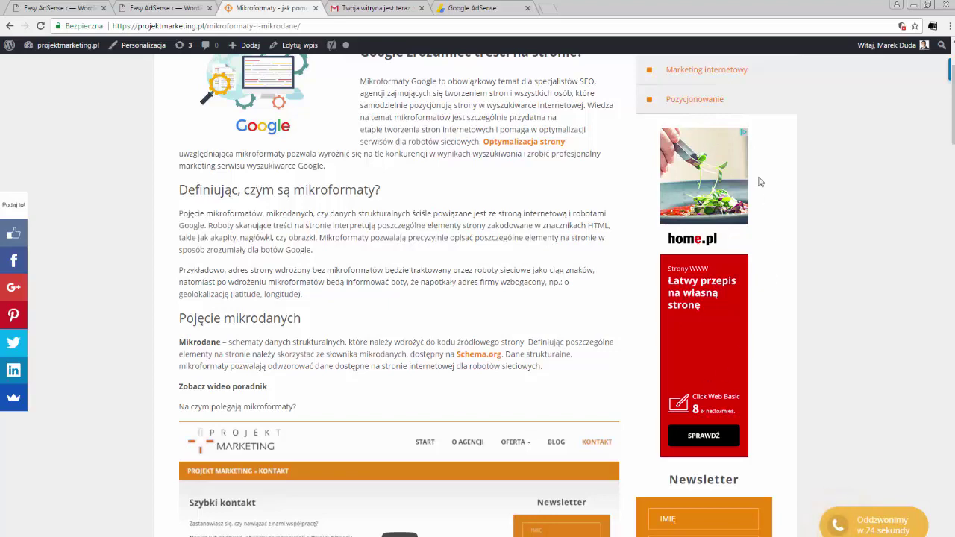
pyautogui.scroll(-5, 945, 110)
pyautogui.scroll(6, 708, 132)
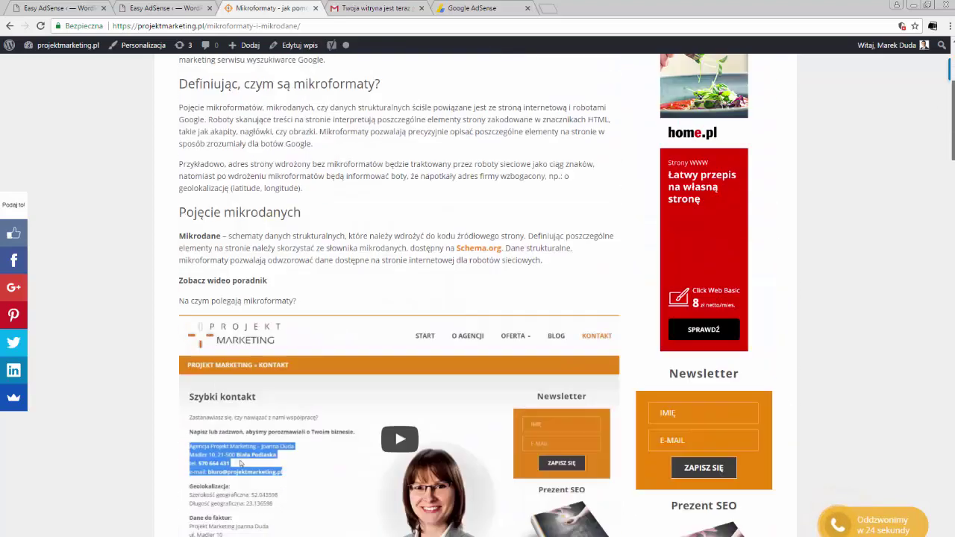
pyautogui.moveTo(950, 112); pyautogui.dragTo(930, 481)
pyautogui.scroll(-1, 931, 481)
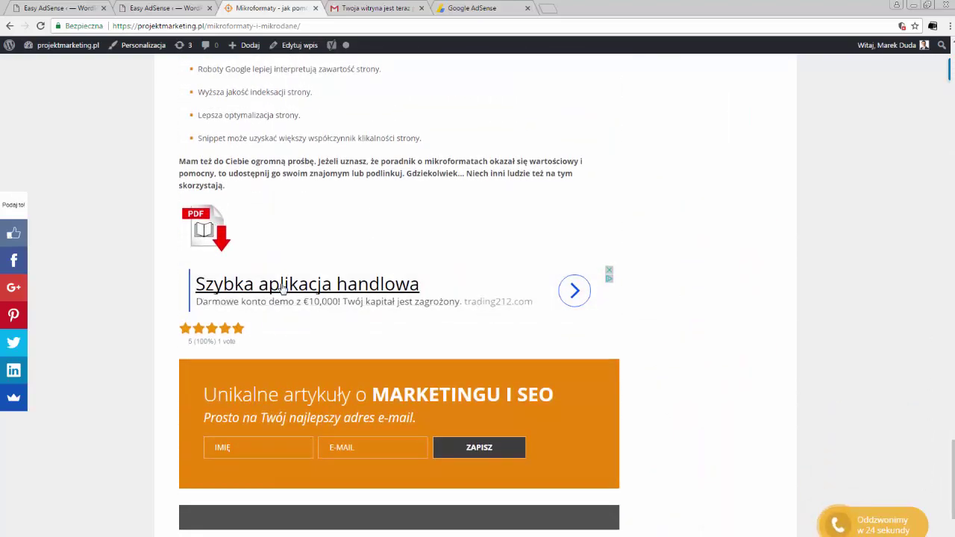
pyautogui.scroll(-2, 478, 298)
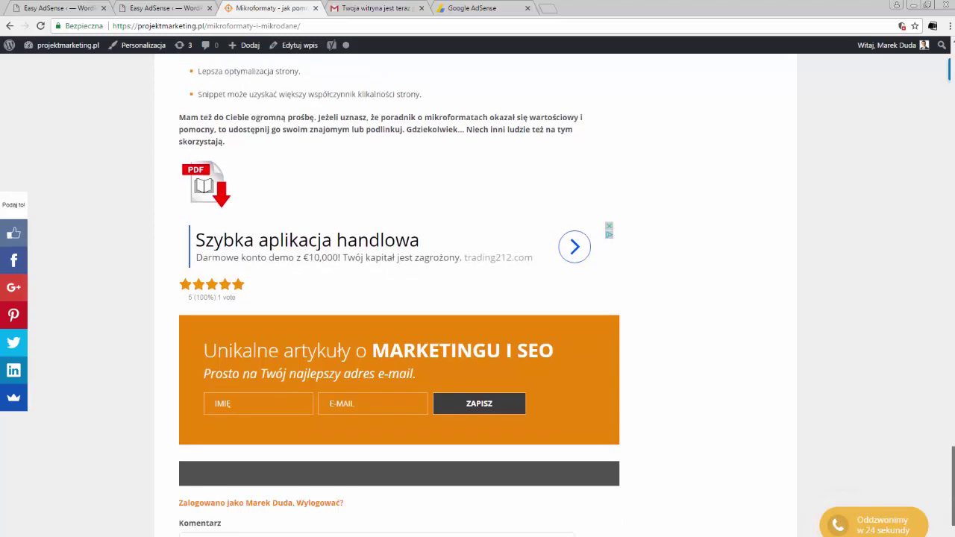
pyautogui.scroll(1, 478, 299)
pyautogui.scroll(10, 680, 204)
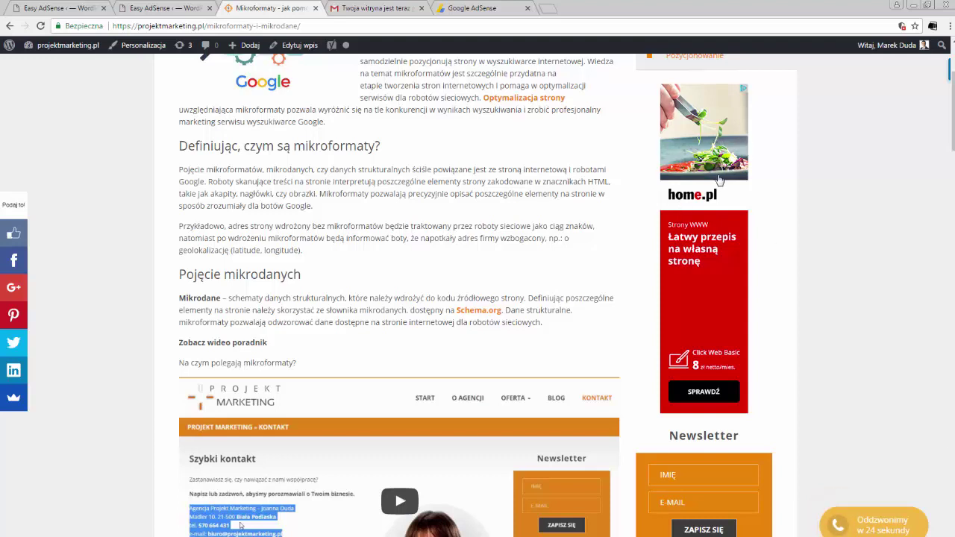
pyautogui.scroll(1, 716, 181)
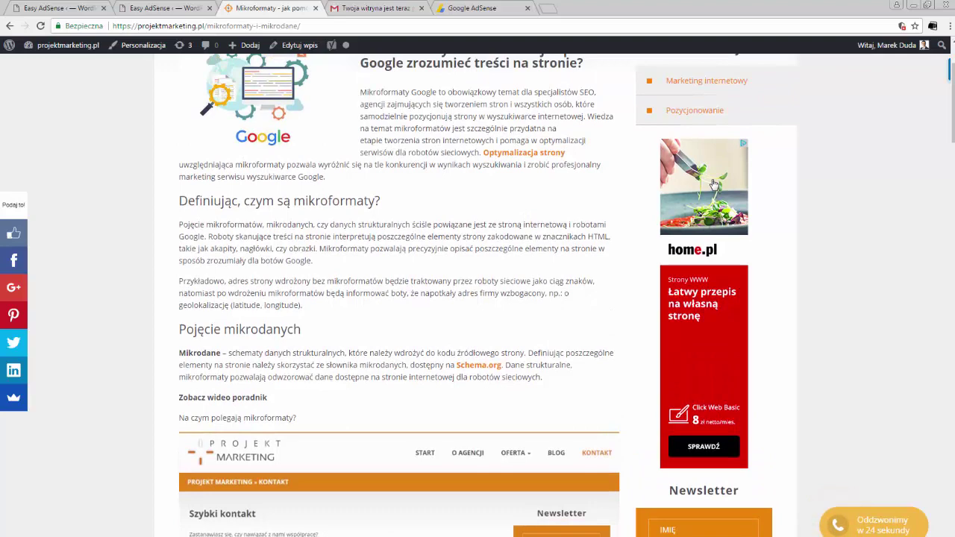
pyautogui.scroll(1, 714, 183)
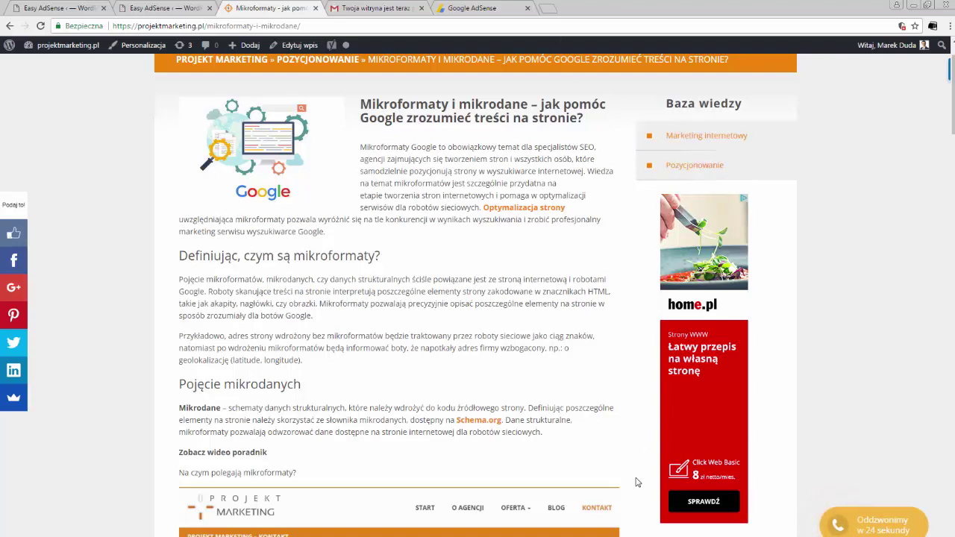
# Step: Search 'forum google adsense', look at the AdSense Polska forum, then close its tab
pyautogui.click(549, 9)
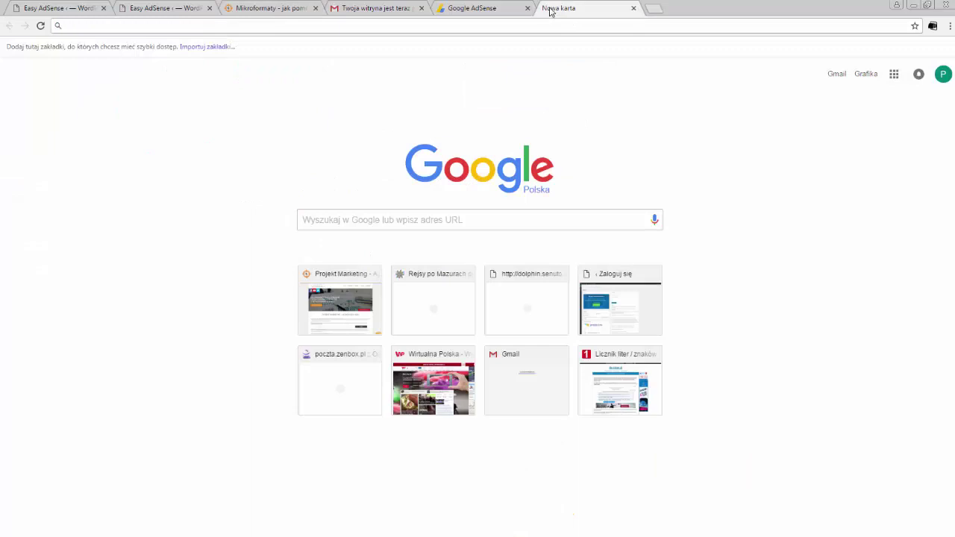
pyautogui.write('forum go')
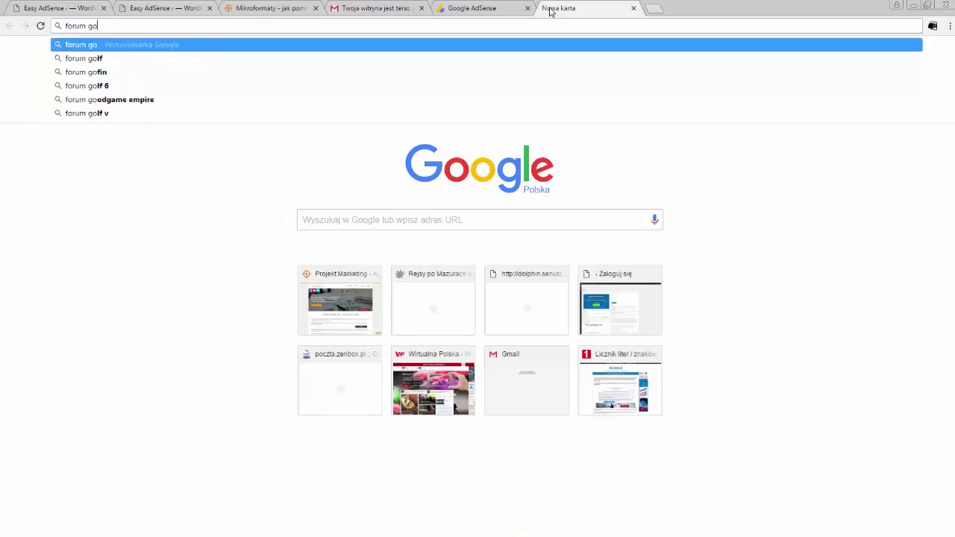
pyautogui.write('ogle adsense')
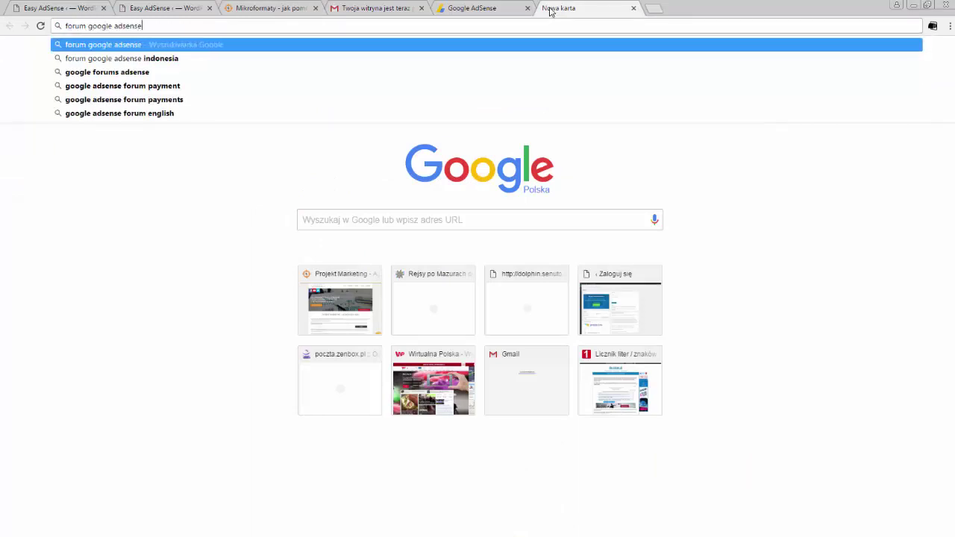
pyautogui.press('Return')
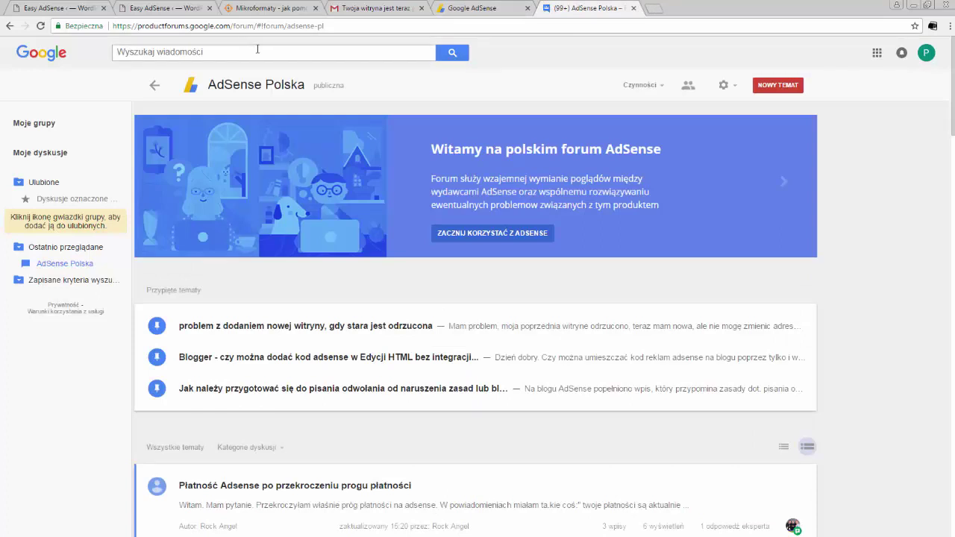
pyautogui.click(633, 8)
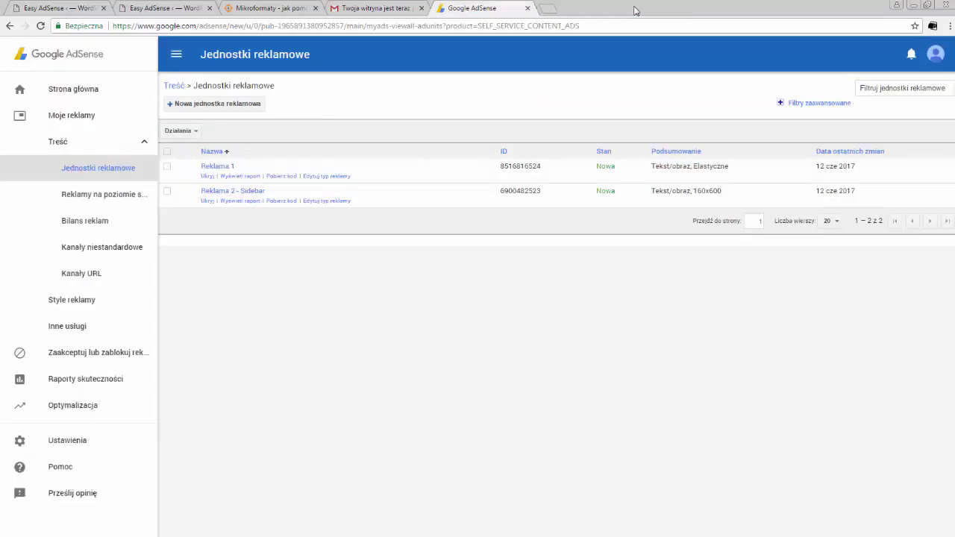
# Step: Compare the AdSense home dashboard (0,00 zł, 11 page views) with the article, then open Stan konta
pyautogui.click(84, 57)
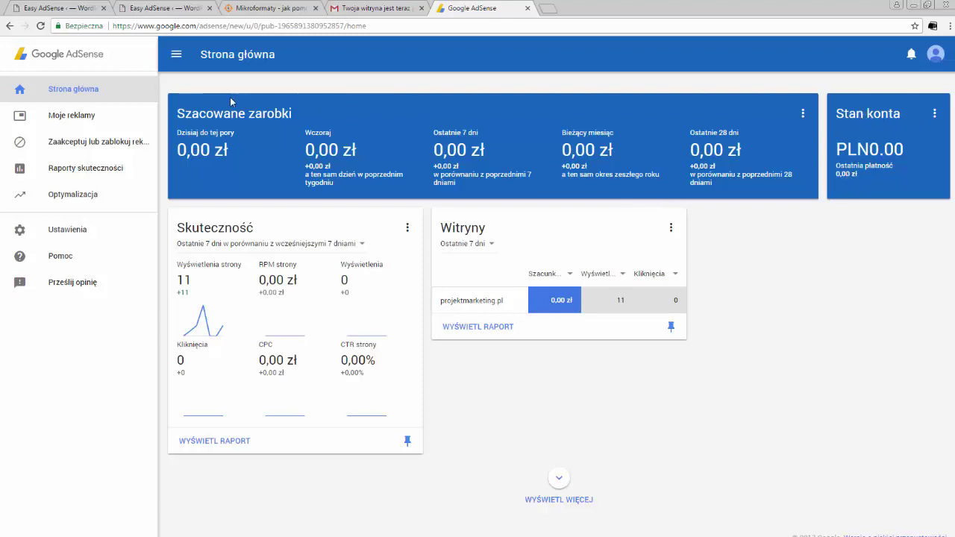
pyautogui.click(239, 7)
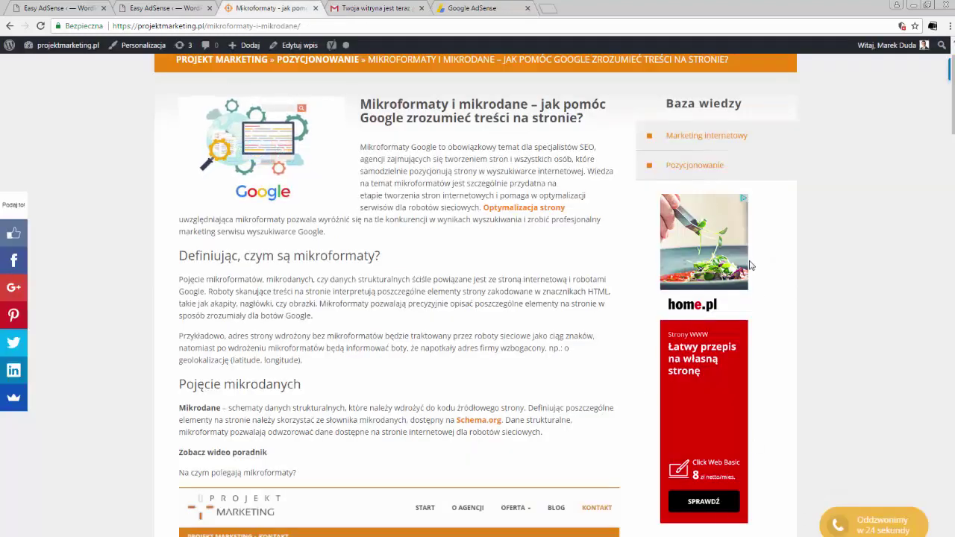
pyautogui.click(477, 9)
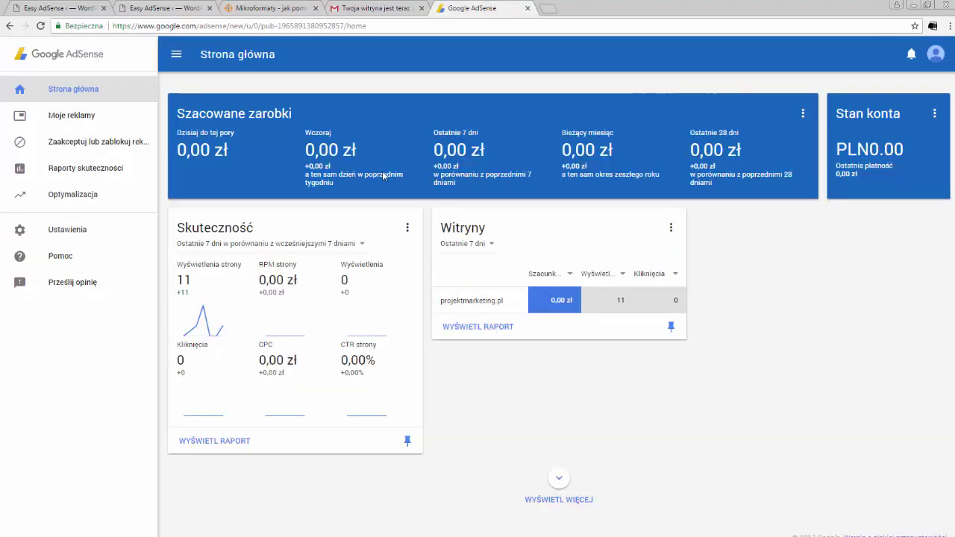
pyautogui.click(258, 8)
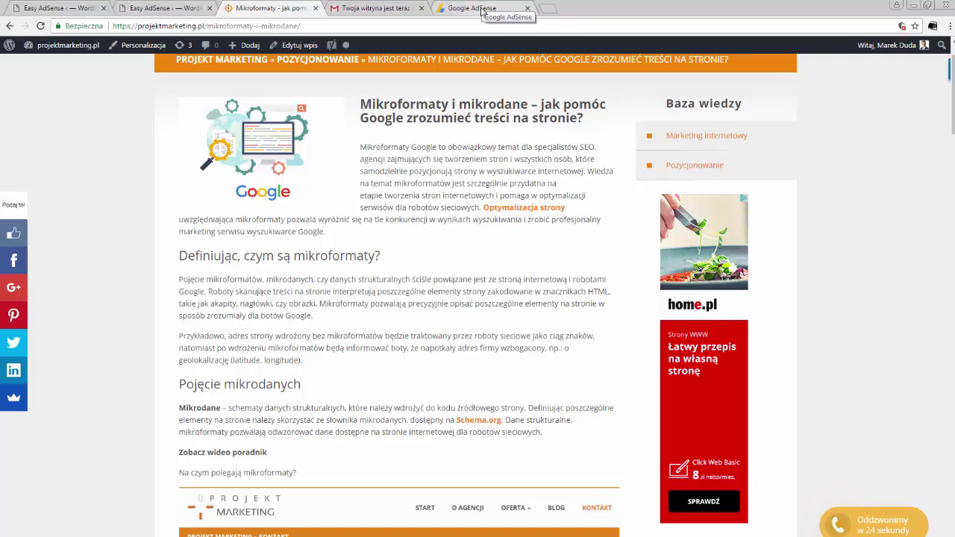
pyautogui.click(491, 11)
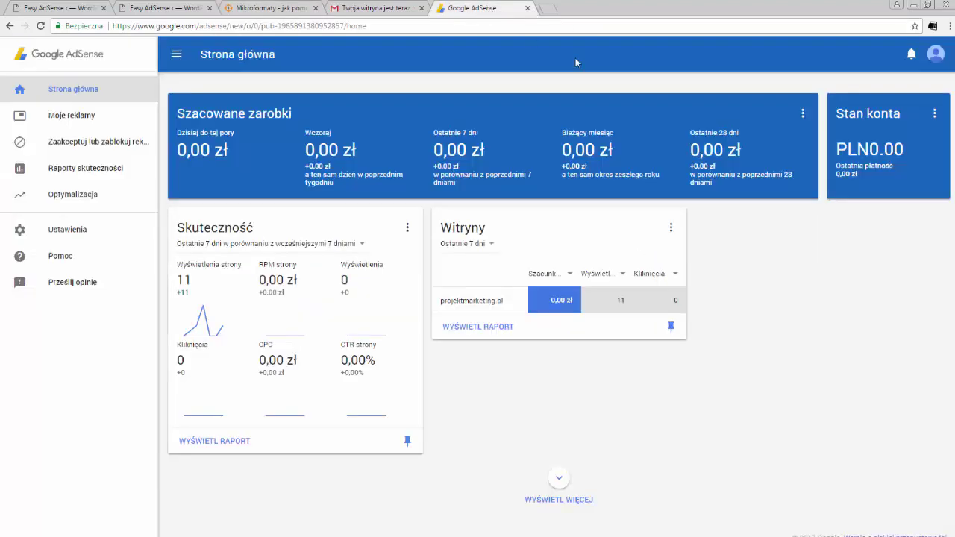
pyautogui.click(936, 115)
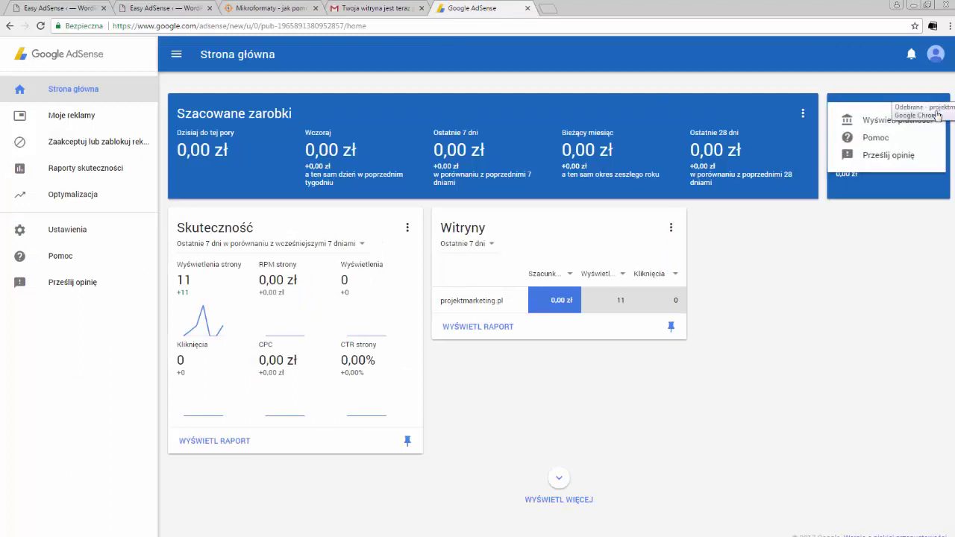
pyautogui.click(934, 120)
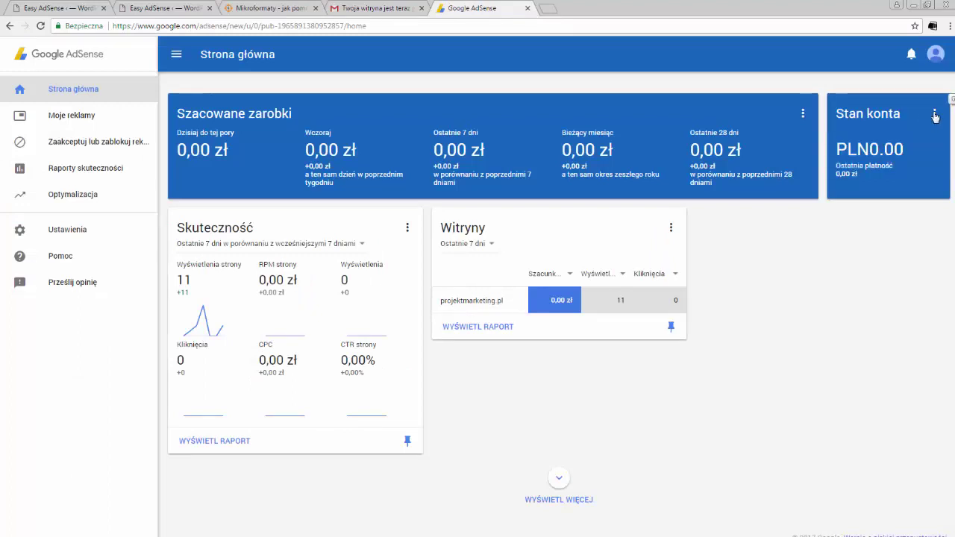
# Step: Review the AdSense payments page (0,00 zł of the 300,00 zł threshold), then return to the Mikroformaty blog article
pyautogui.click(934, 117)
pyautogui.click(905, 125)
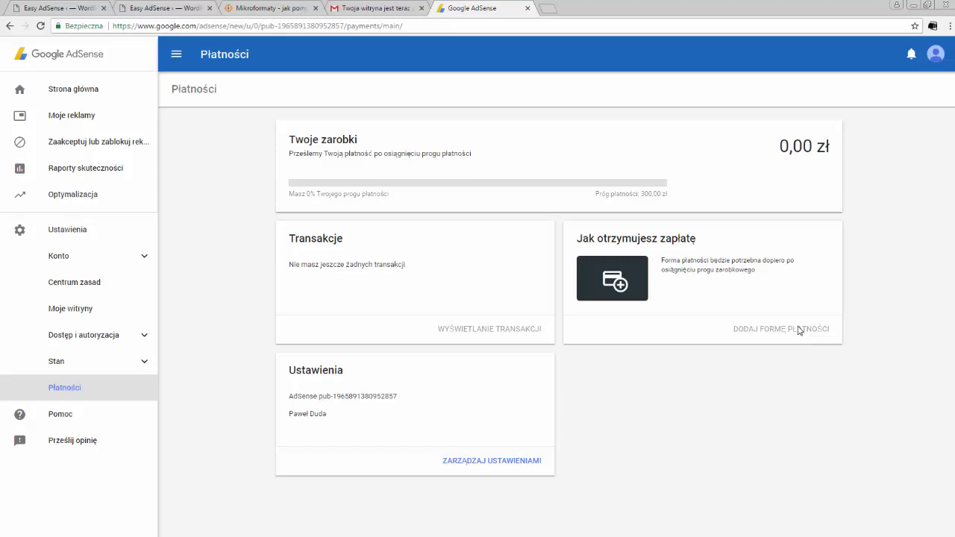
pyautogui.click(58, 53)
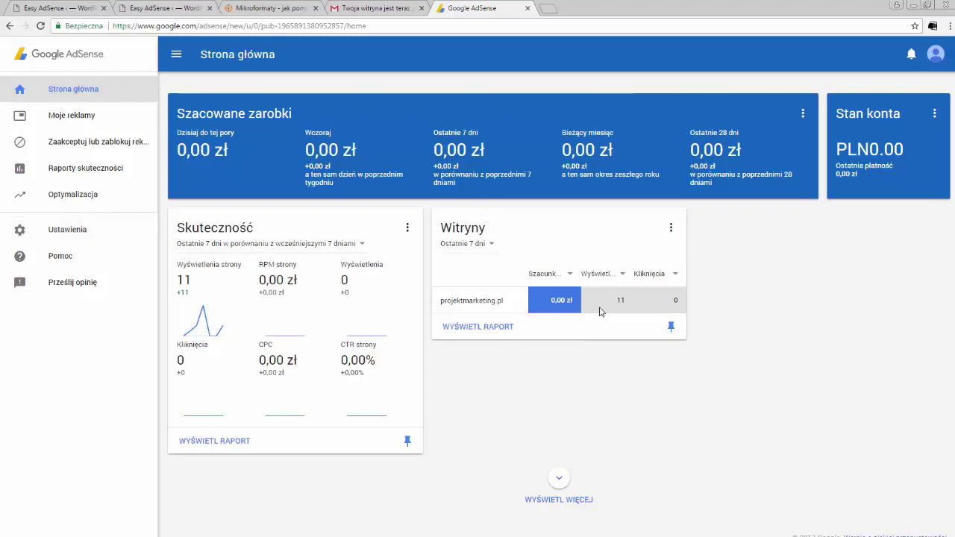
pyautogui.click(243, 10)
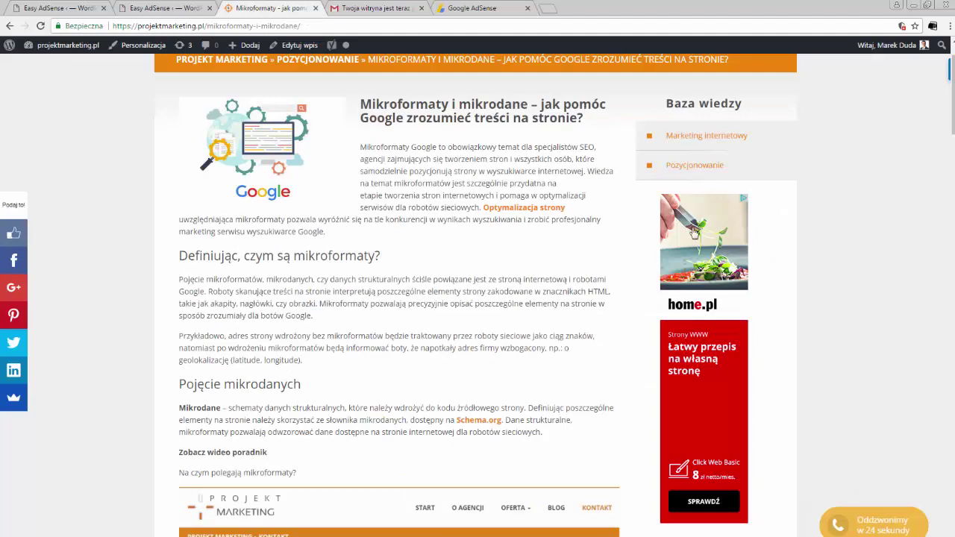